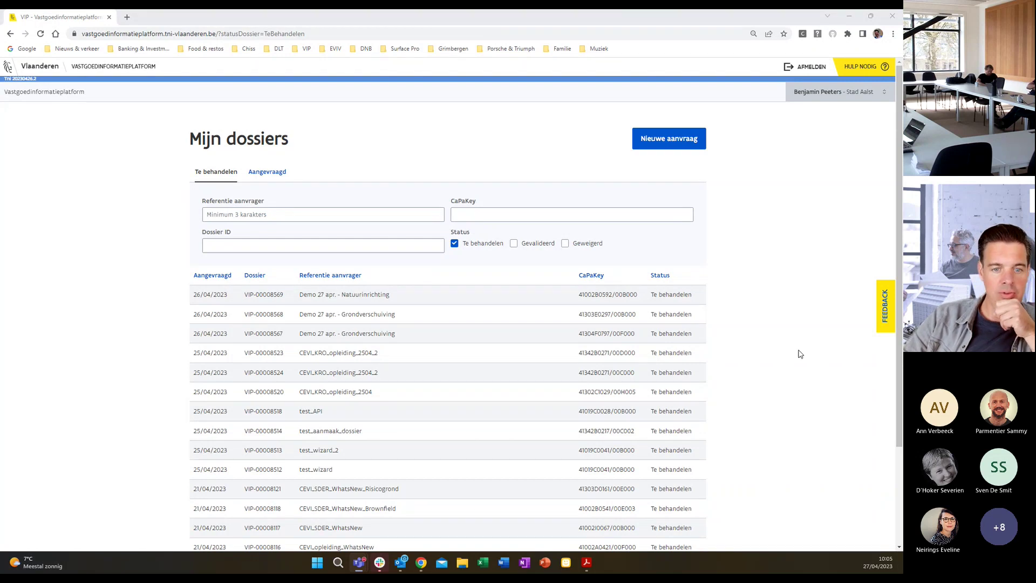
Open dossier VIP-00008567 and examine the Inrichtingsnummer of the Omgevingsvergunning in its Vergunningen section
left_click(320, 336)
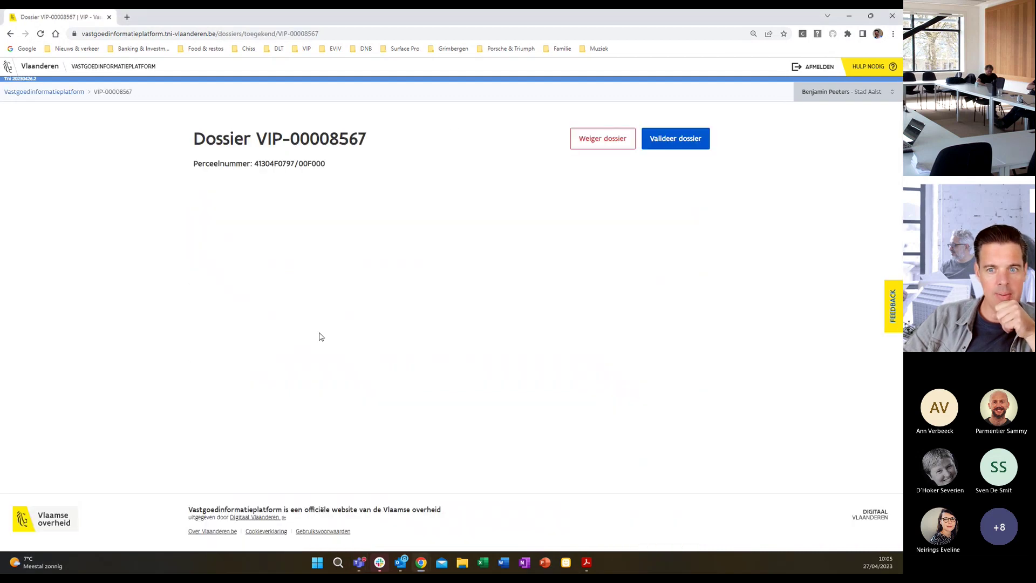
left_click(664, 241)
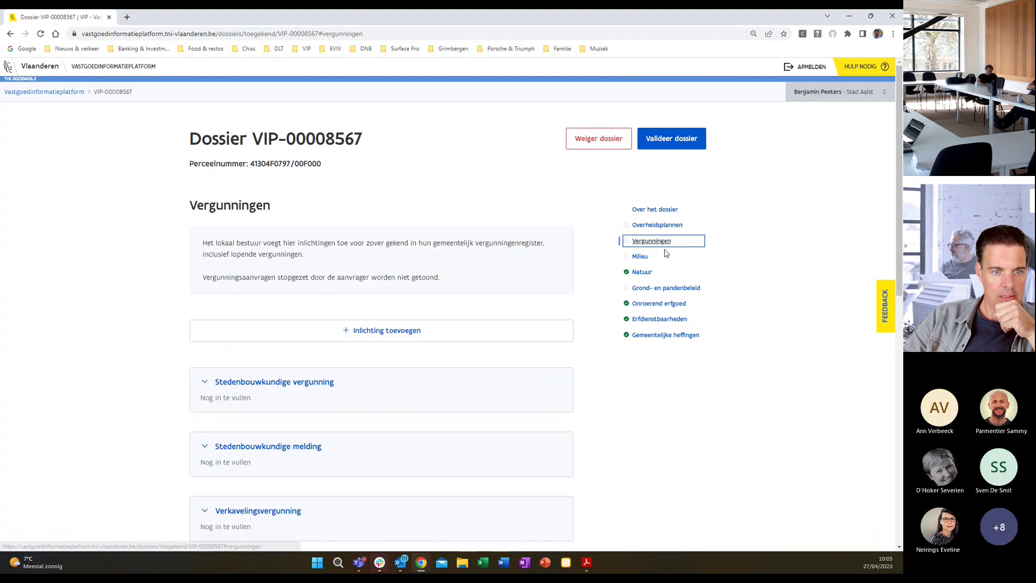
scroll(126, 261, "down", 6)
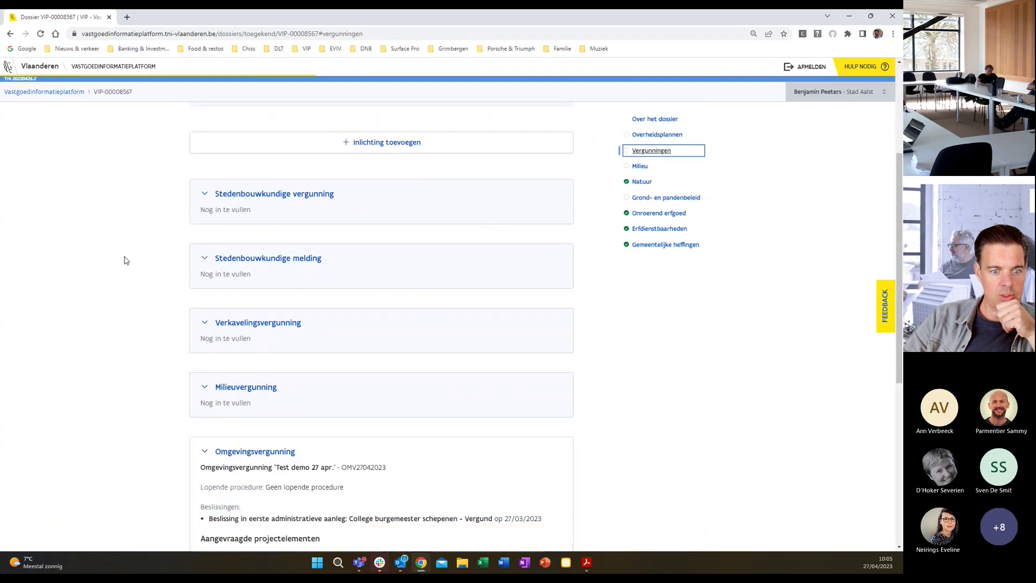
scroll(125, 260, "down", 3)
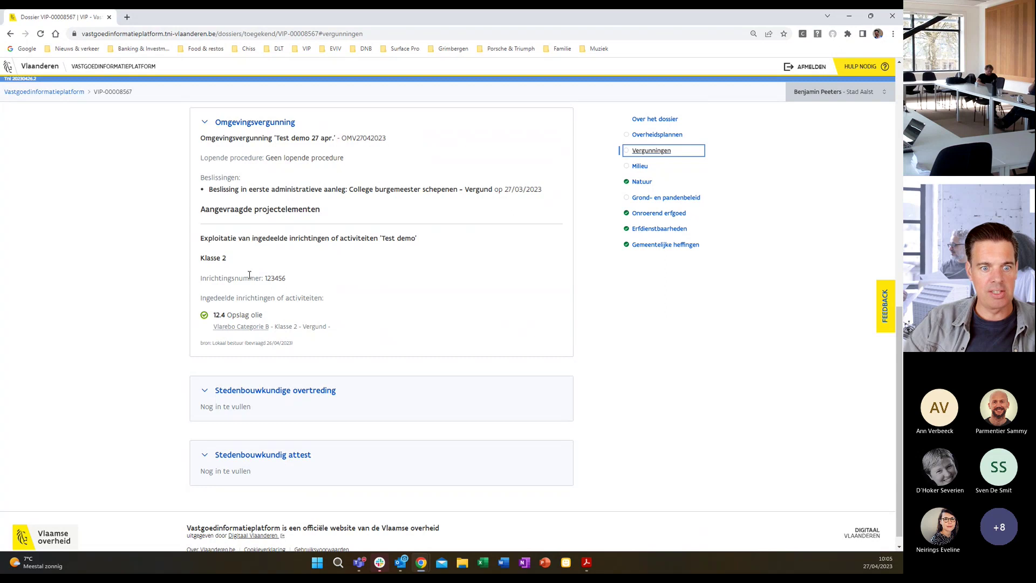
left_click_drag(264, 279, 301, 282)
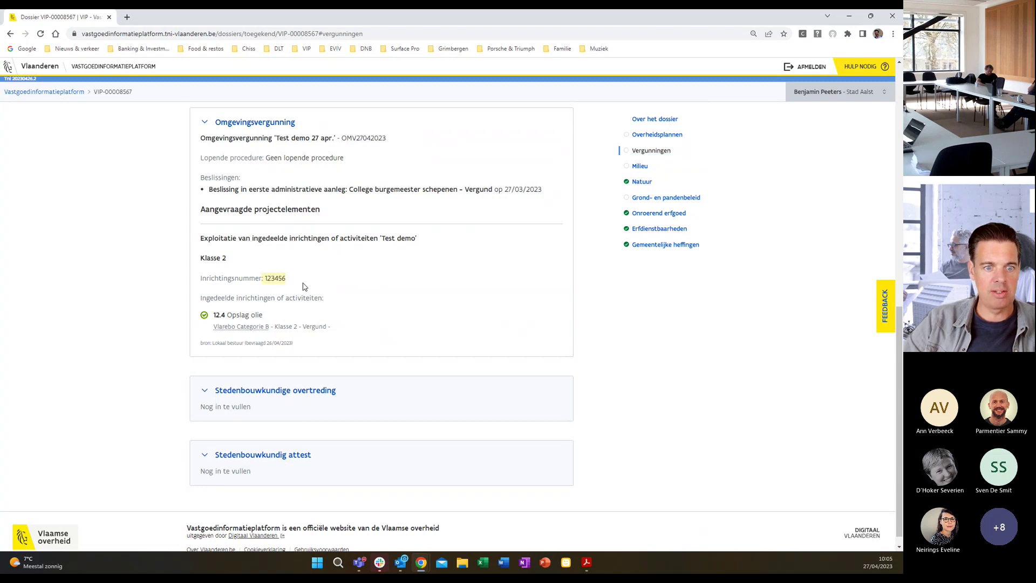
Edit the Omgevingsvergunning and try to save it with an empty Inrichtingsnummer
left_click(200, 127)
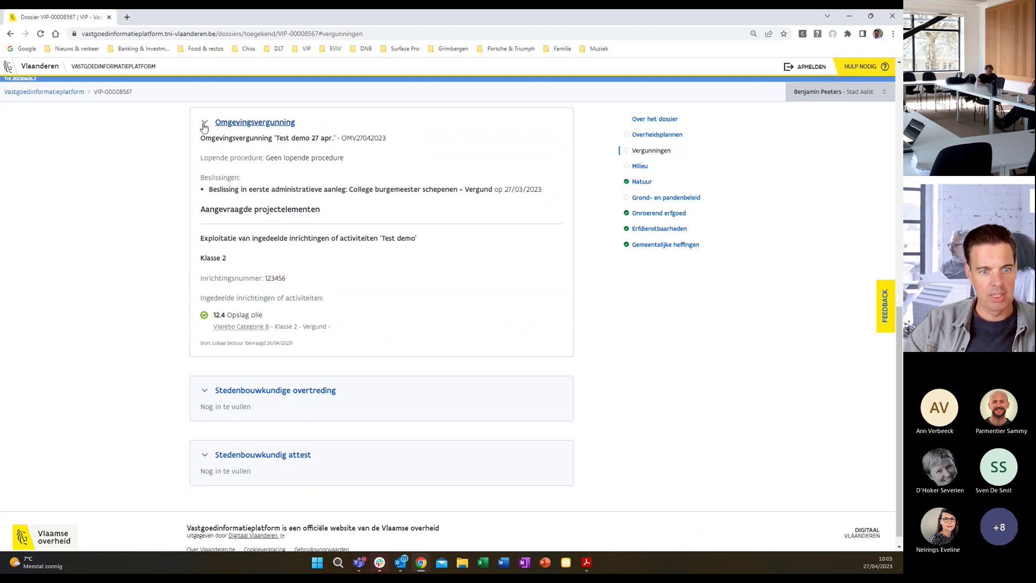
left_click(204, 128)
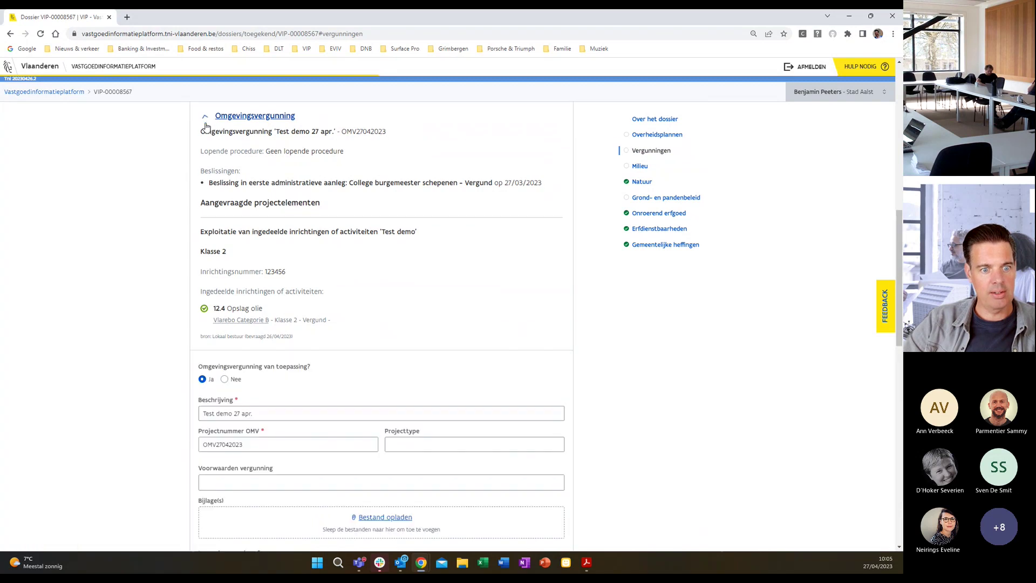
scroll(269, 200, "down", 4)
scroll(268, 200, "down", 2)
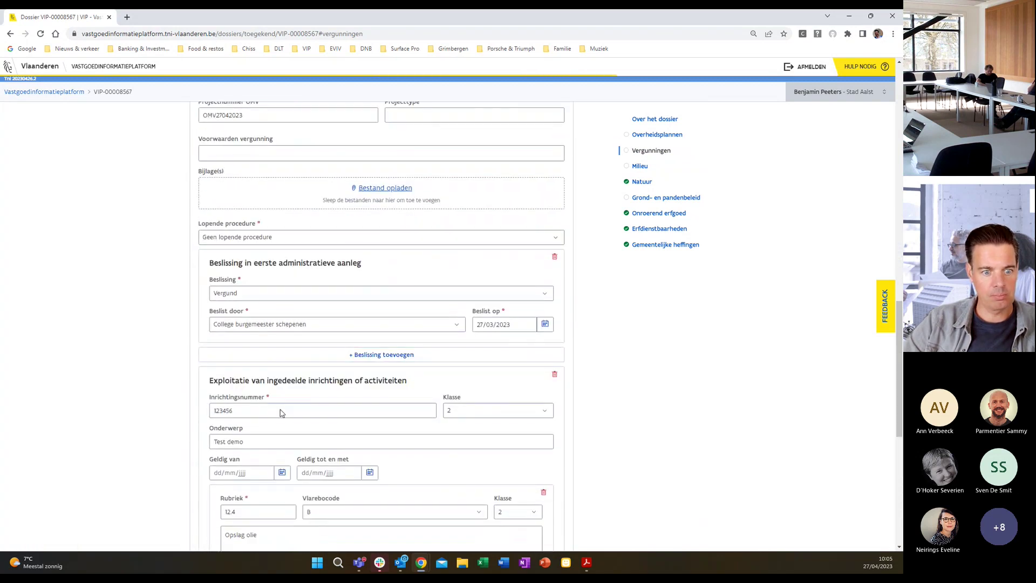
left_click_drag(282, 413, 205, 414)
key("BackSpace")
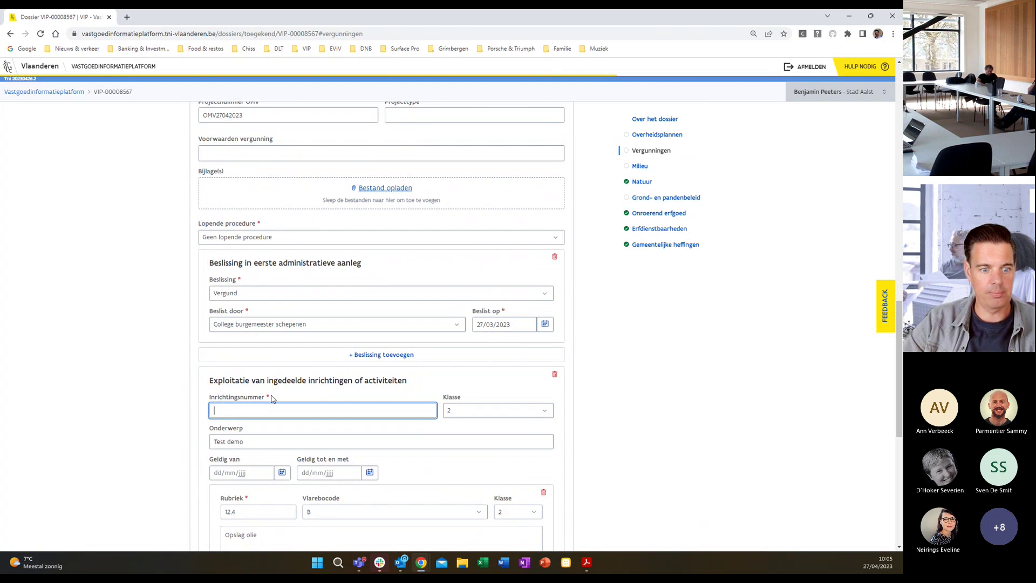
scroll(274, 402, "down", 4)
left_click(224, 519)
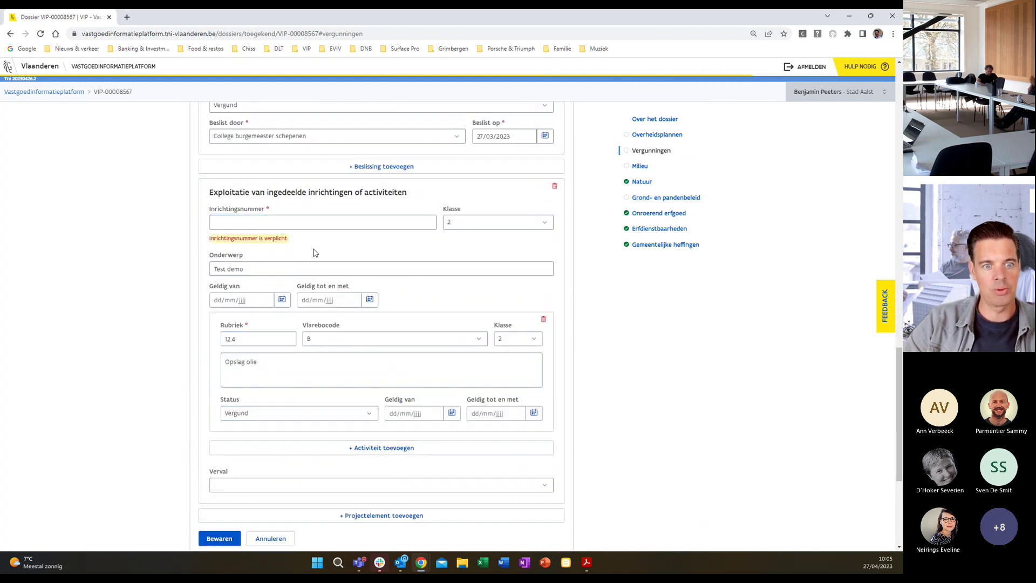
Set the Inrichtingsnummer of the Omgevingsvergunning to 123456 and save the permit
left_click(304, 226)
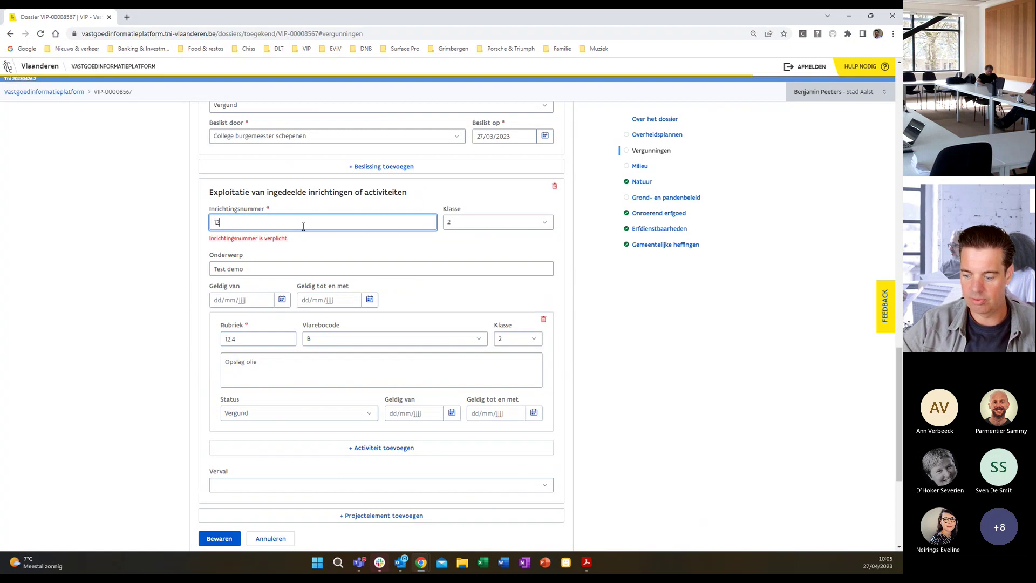
left_click(217, 538)
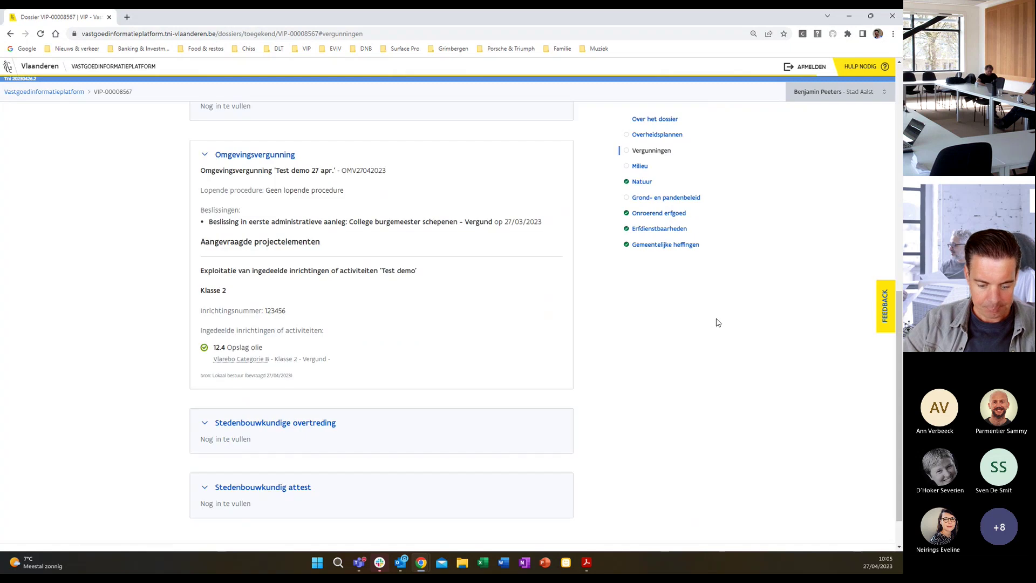
Review the Over het dossier section, and read through Overheidsplannen down to the entries on roads bordering the parcel
scroll(718, 323, "up", 2)
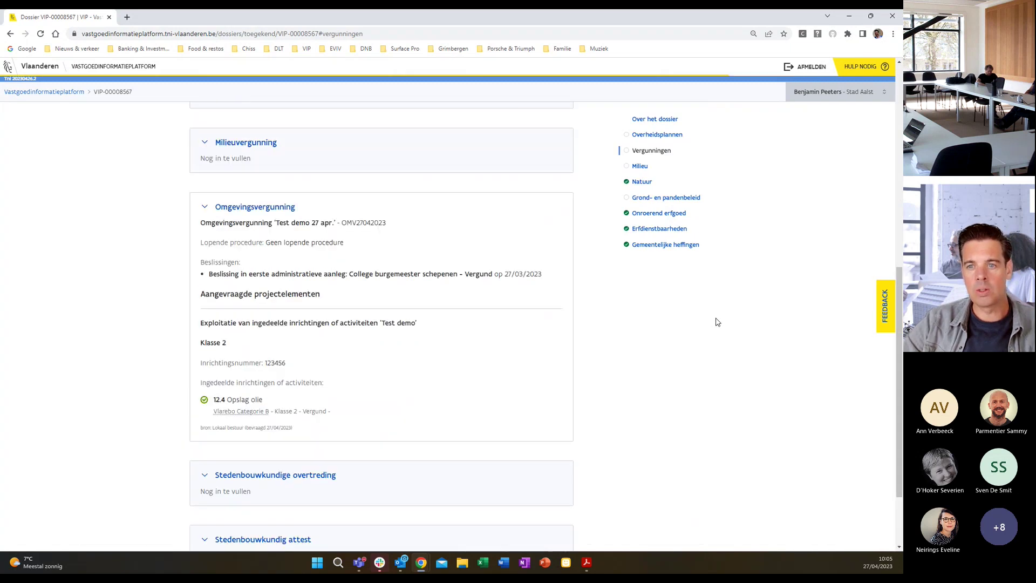
scroll(718, 322, "up", 1)
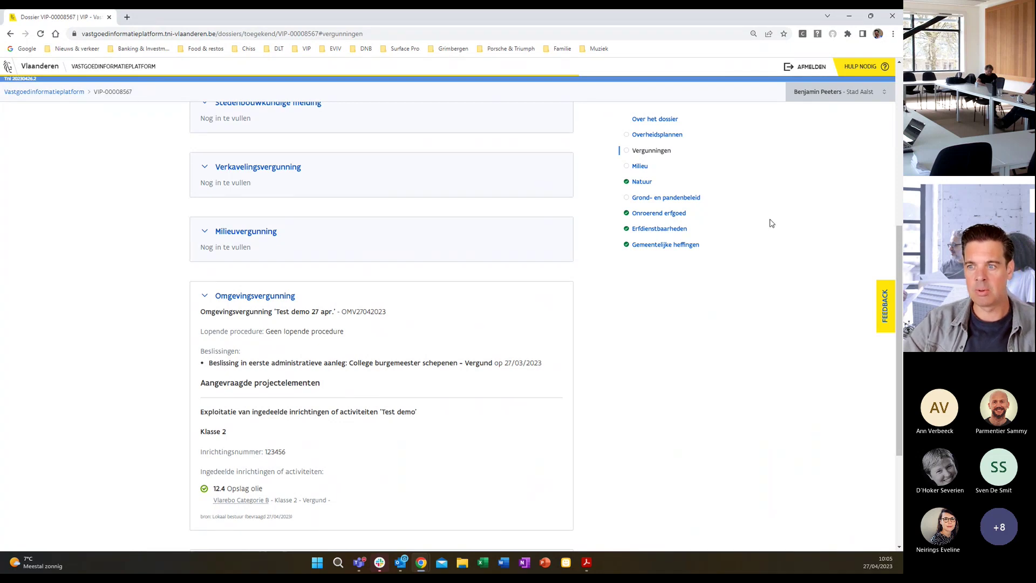
scroll(771, 222, "up", 3)
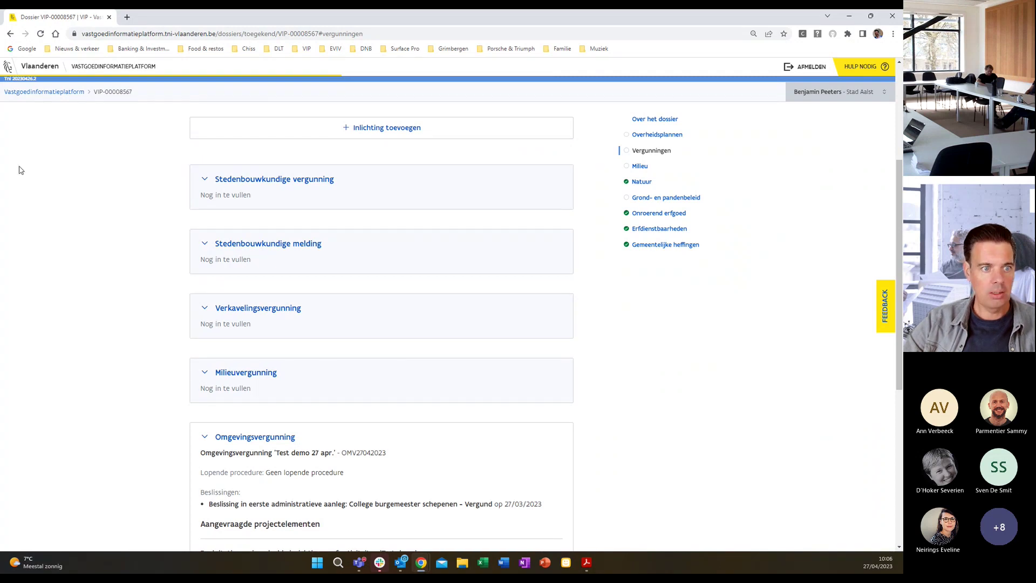
scroll(27, 167, "up", 4)
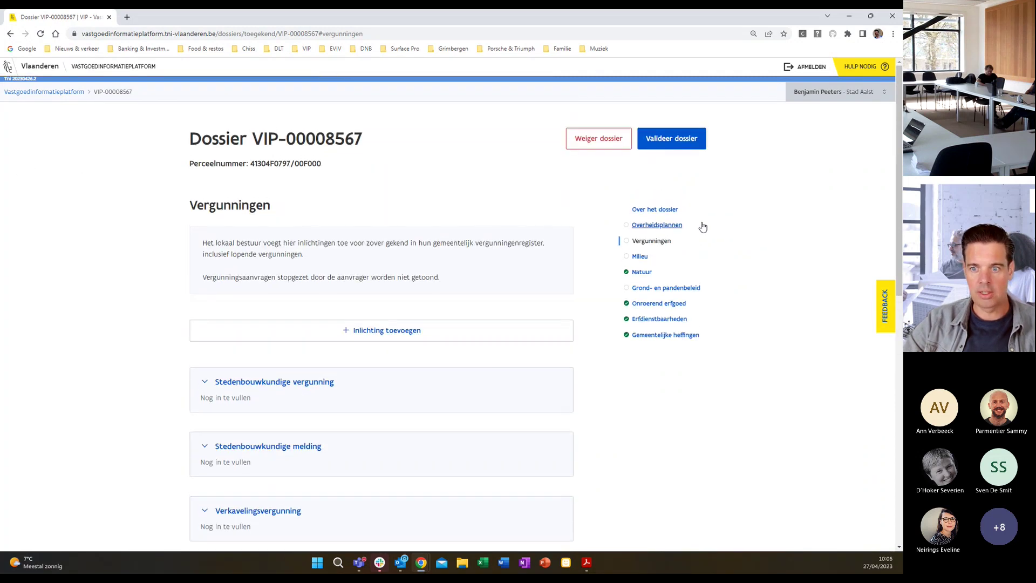
left_click(657, 212)
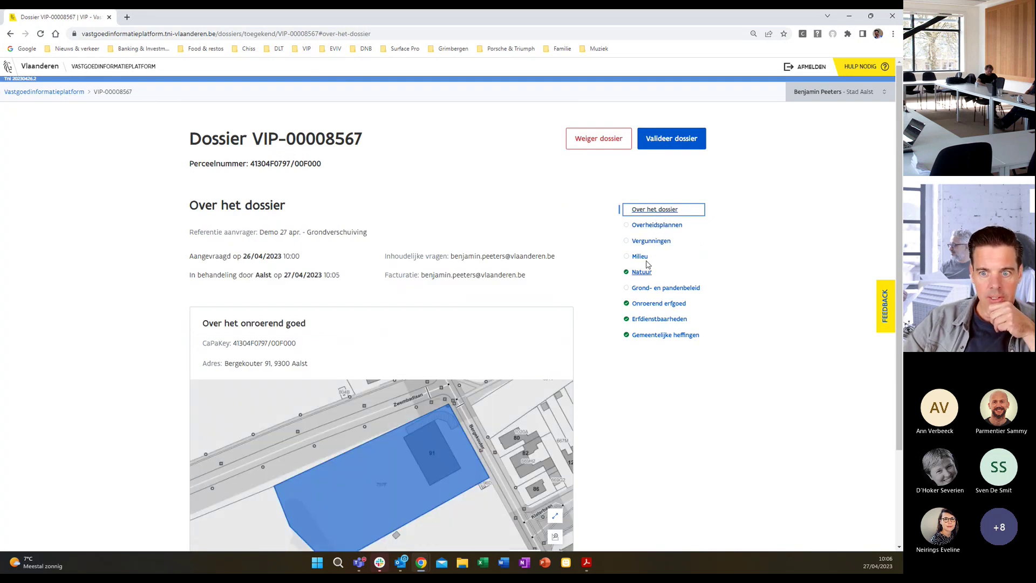
left_click(641, 225)
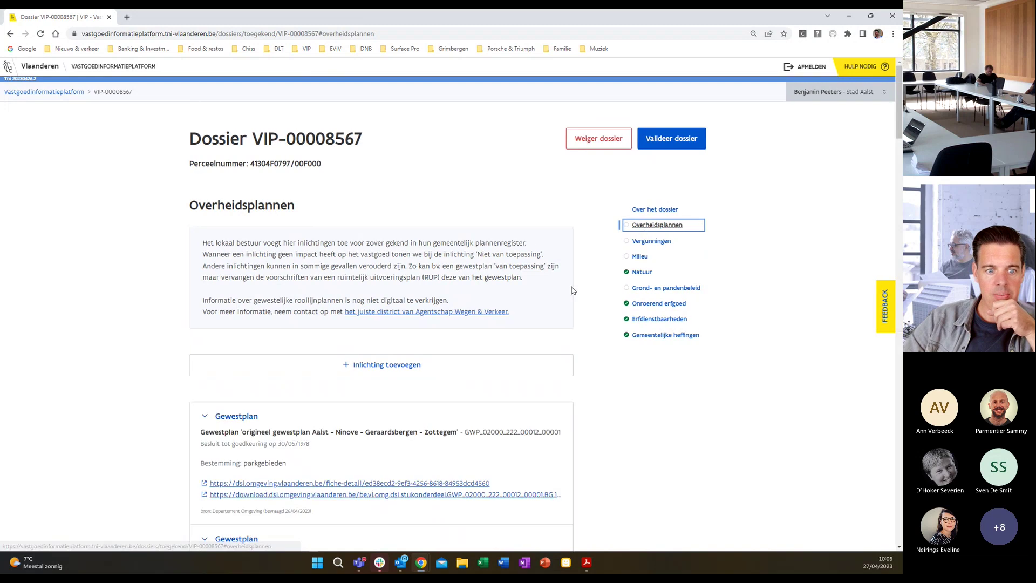
scroll(91, 251, "down", 1)
scroll(92, 251, "down", 15)
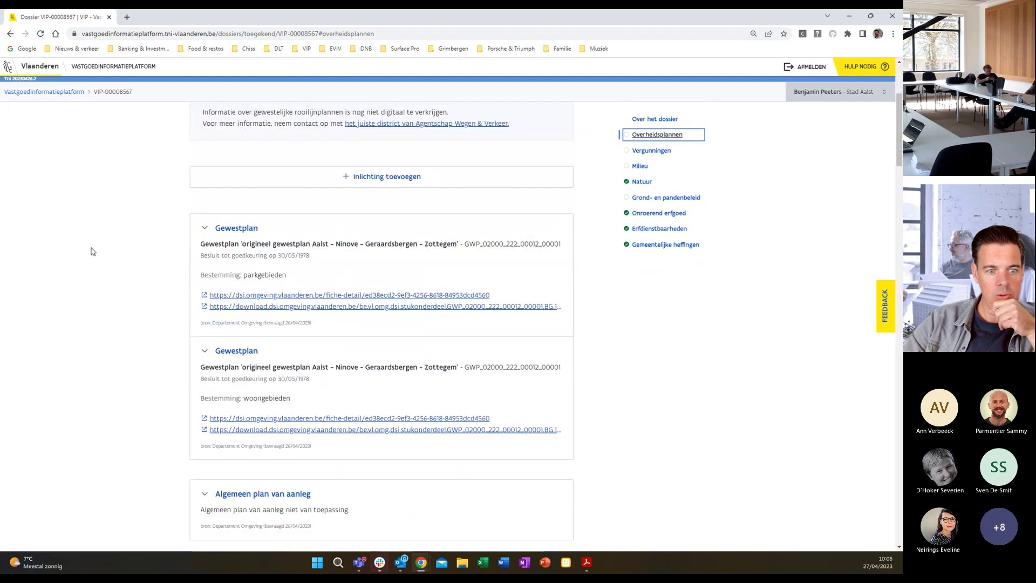
scroll(92, 251, "down", 15)
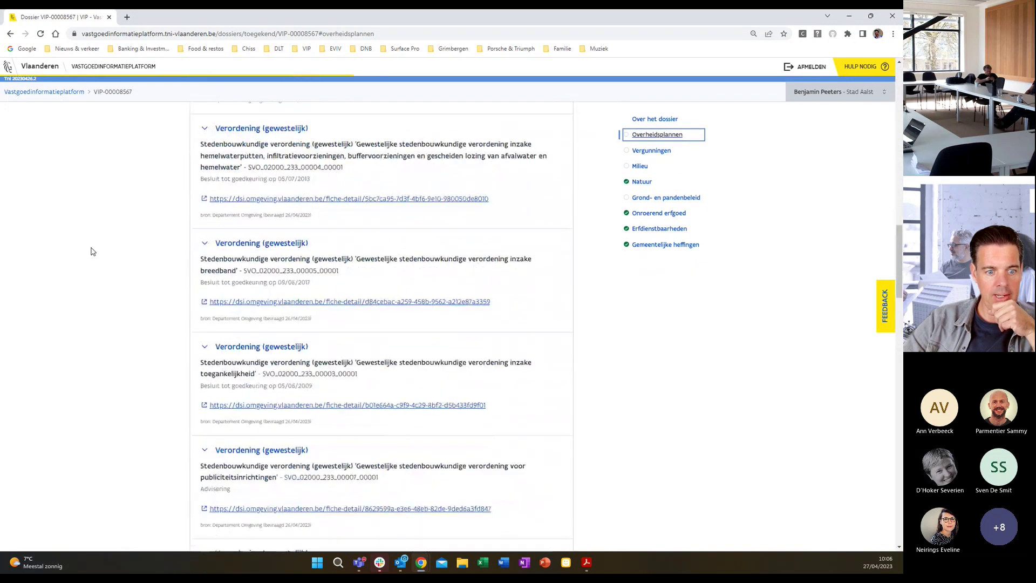
scroll(91, 251, "down", 15)
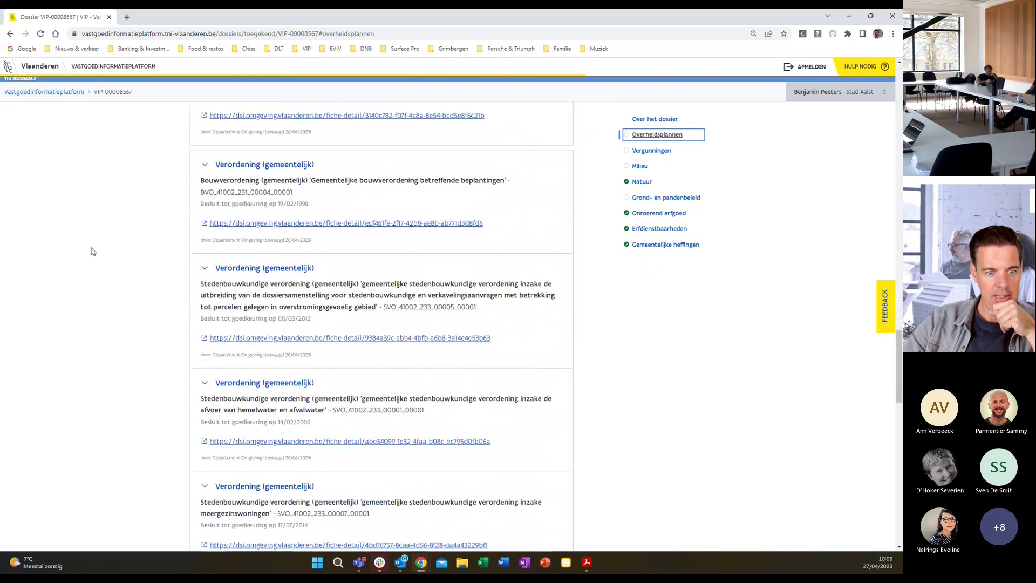
scroll(91, 251, "down", 10)
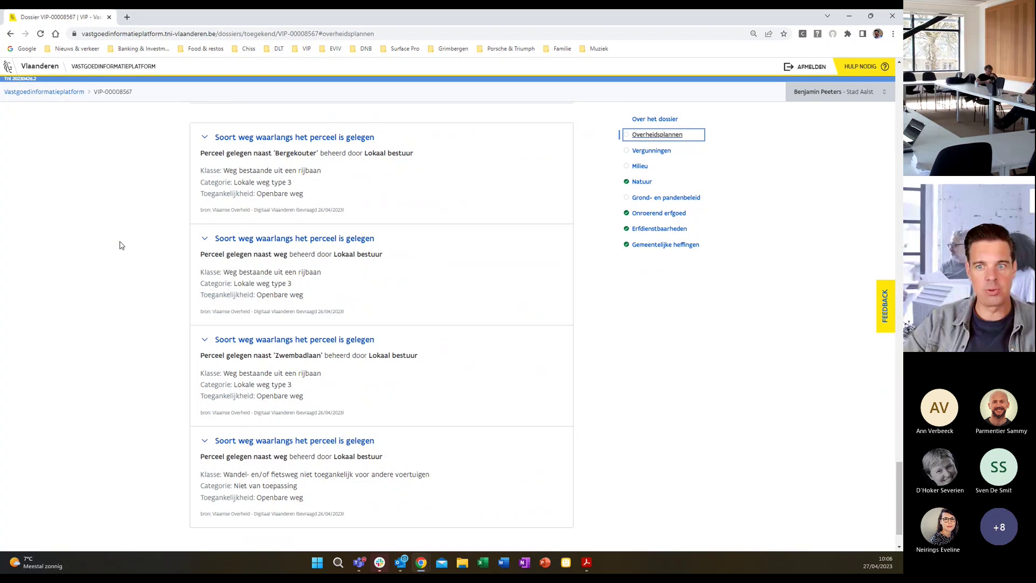
Compare the parcel's address and map in Over het dossier with the Soort weg entries under Overheidsplannen
left_click(657, 119)
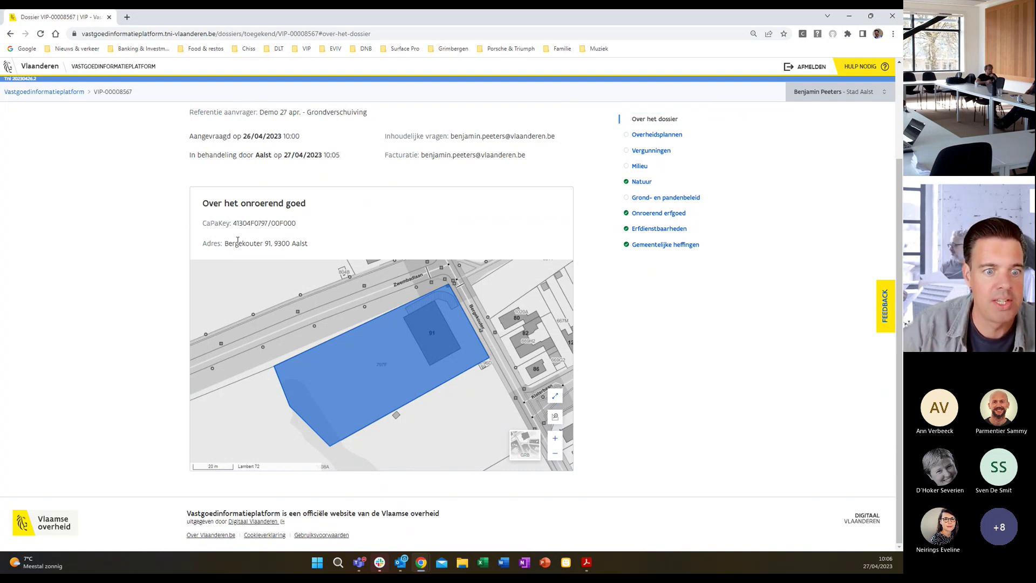
left_click_drag(233, 243, 273, 244)
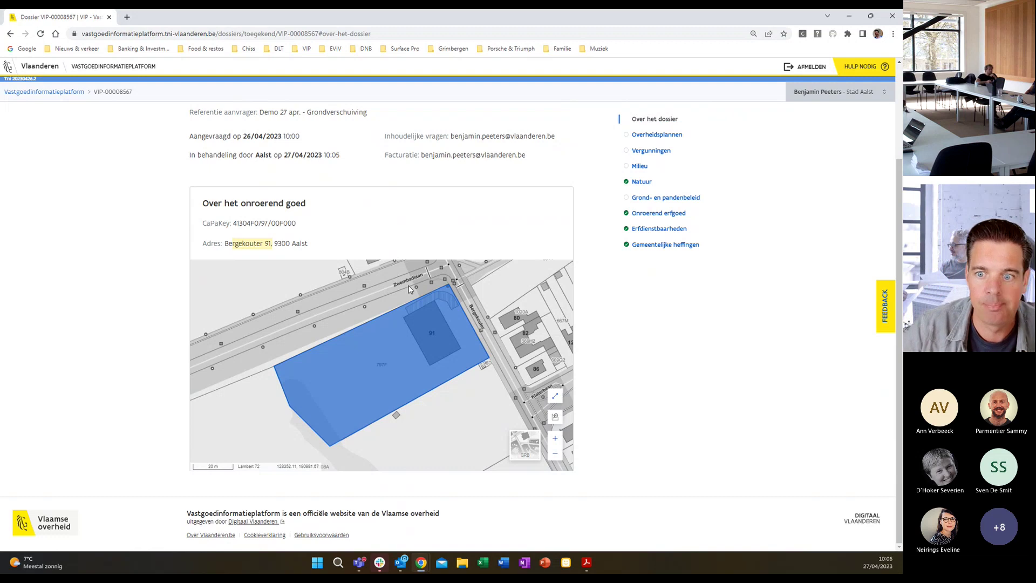
left_click(652, 135)
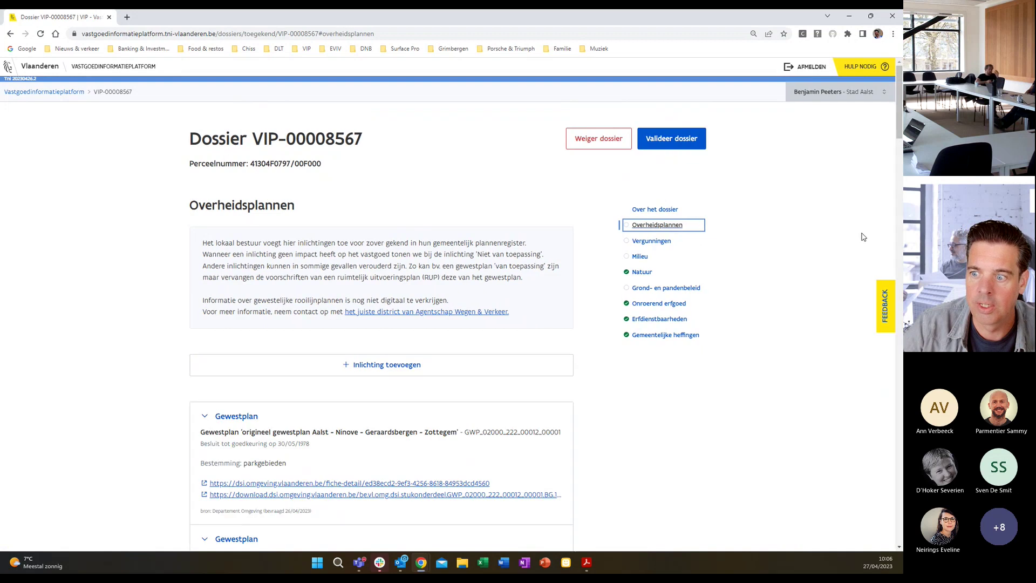
left_click_drag(898, 121, 881, 522)
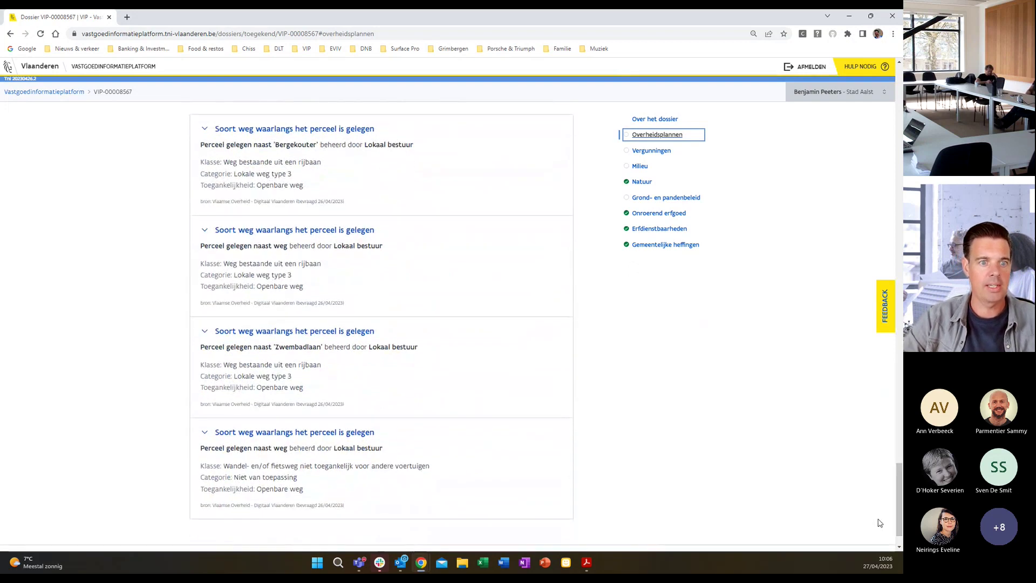
double_click(280, 143)
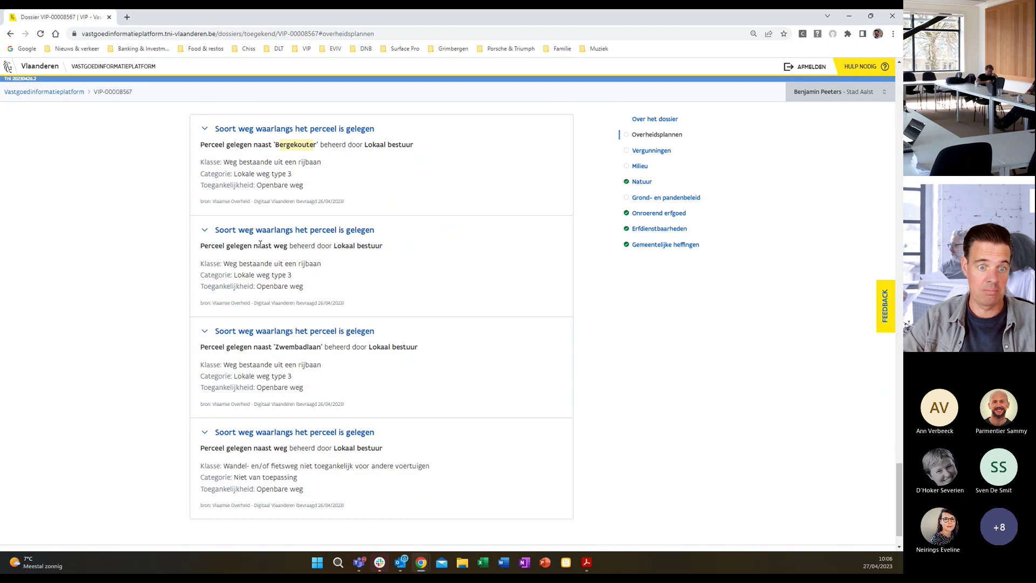
left_click_drag(260, 244, 347, 244)
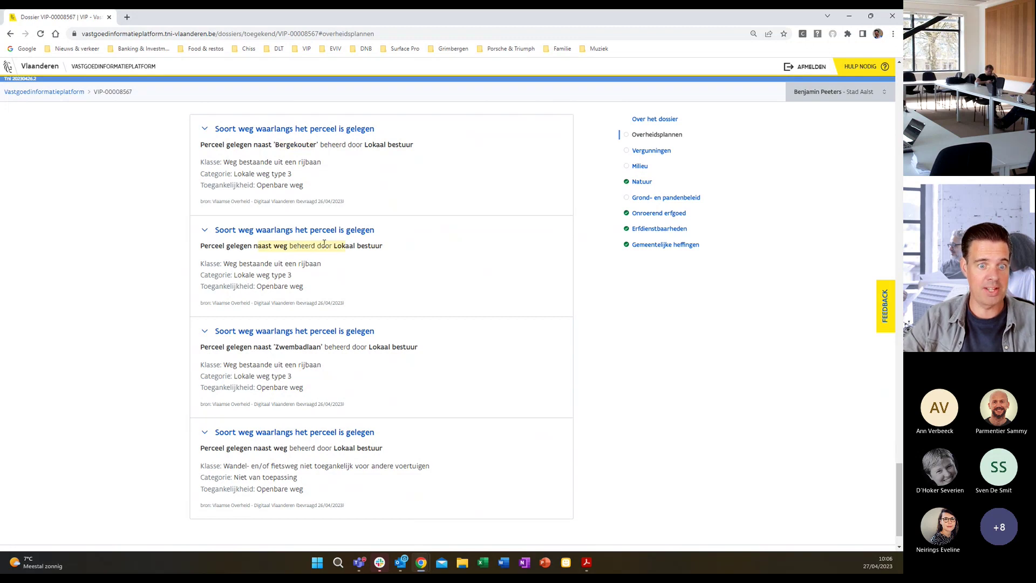
Inspect the editable details of the second Soort weg entry, close it without changes, and review the other road entries
left_click(208, 233)
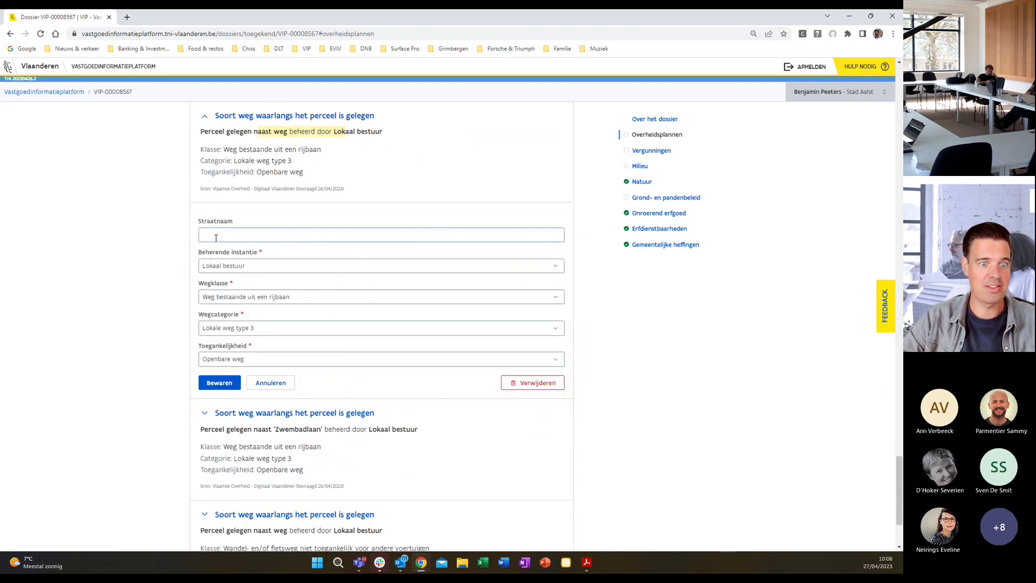
left_click(203, 120)
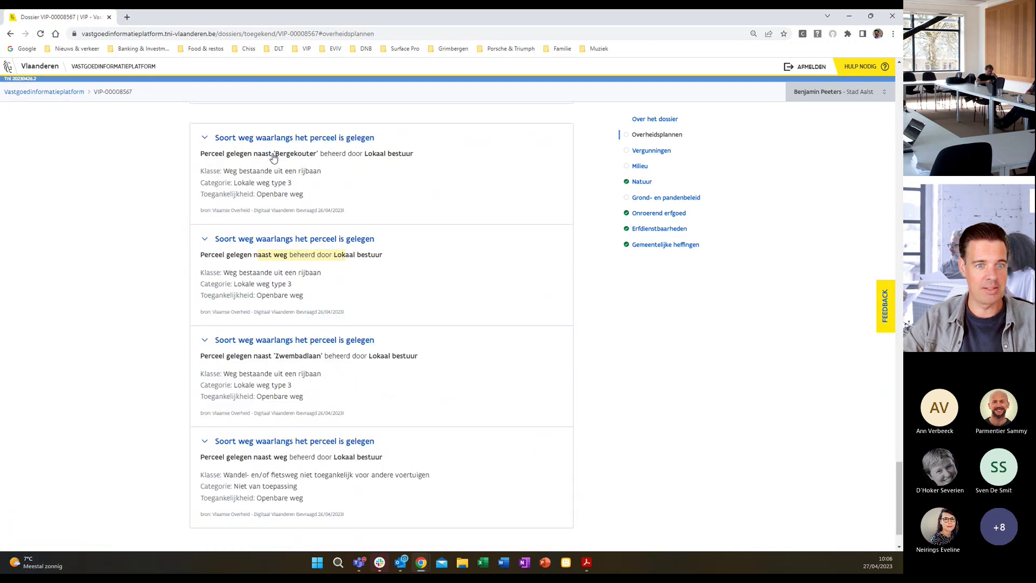
scroll(261, 187, "up", 3)
scroll(128, 209, "down", 2)
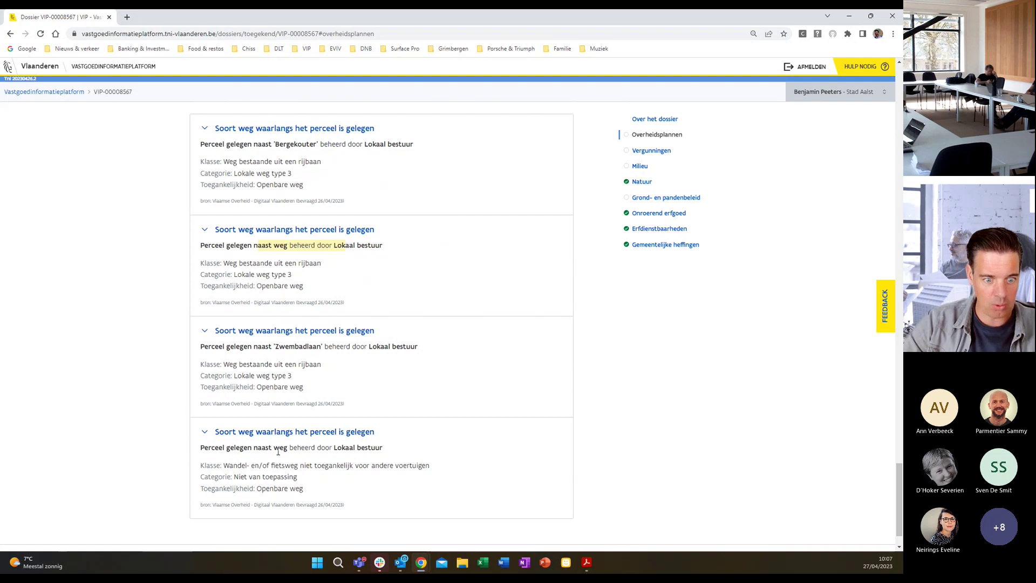
scroll(274, 436, "down", 2)
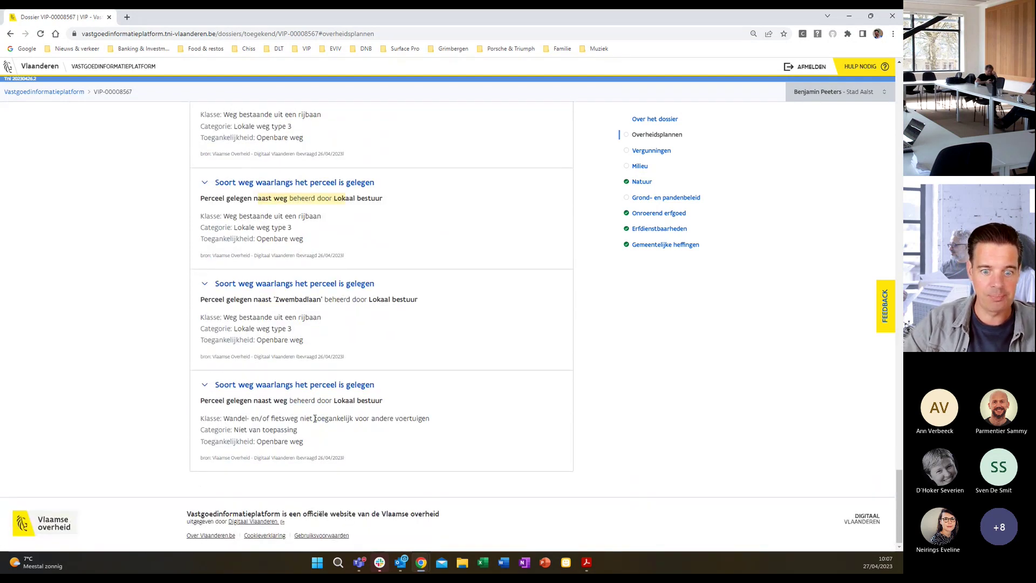
scroll(259, 416, "up", 2)
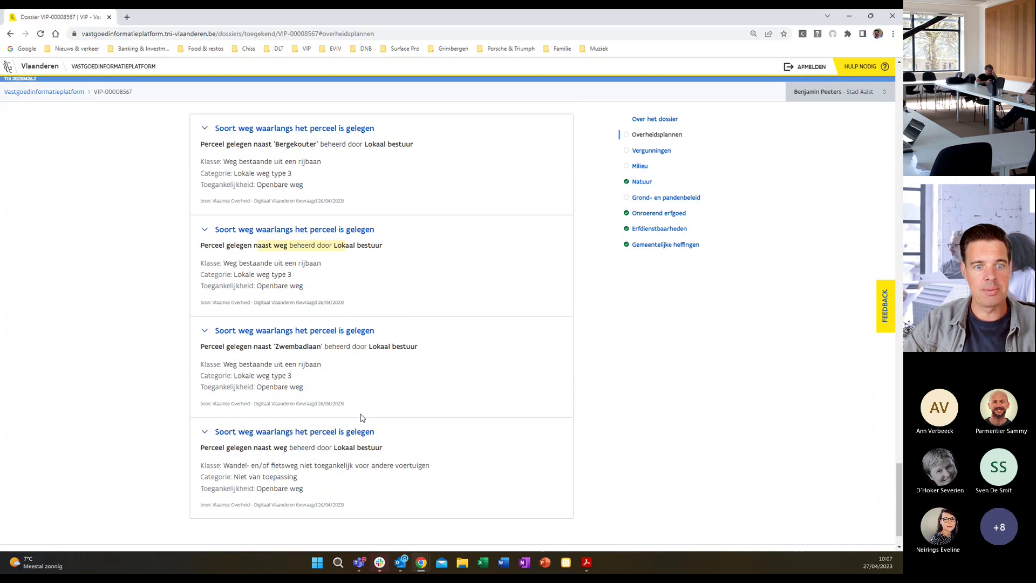
Review the Bergekouter road entry and open the editable details of the second Soort weg entry, including its removal option
left_click_drag(219, 145, 423, 148)
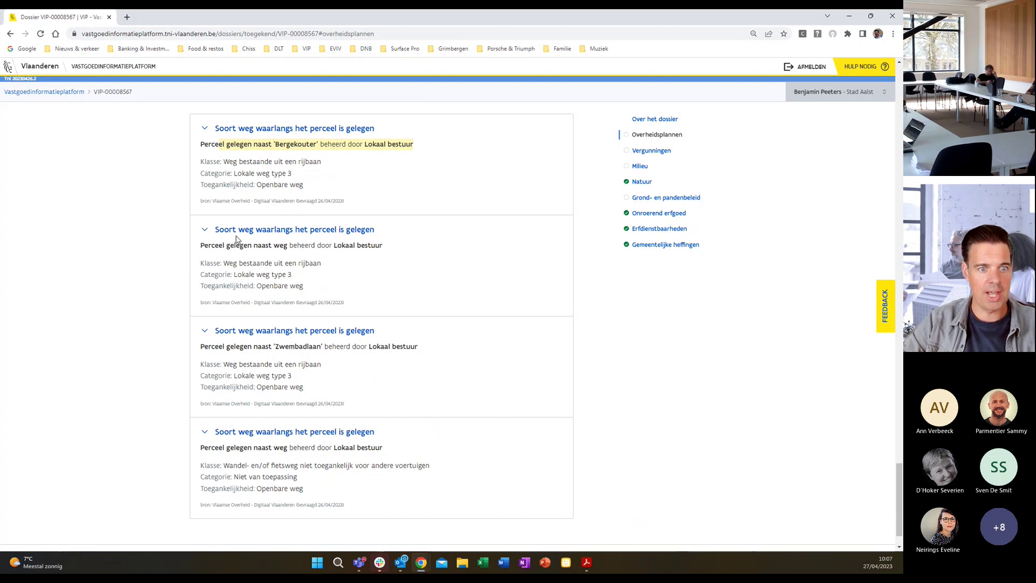
left_click(206, 231)
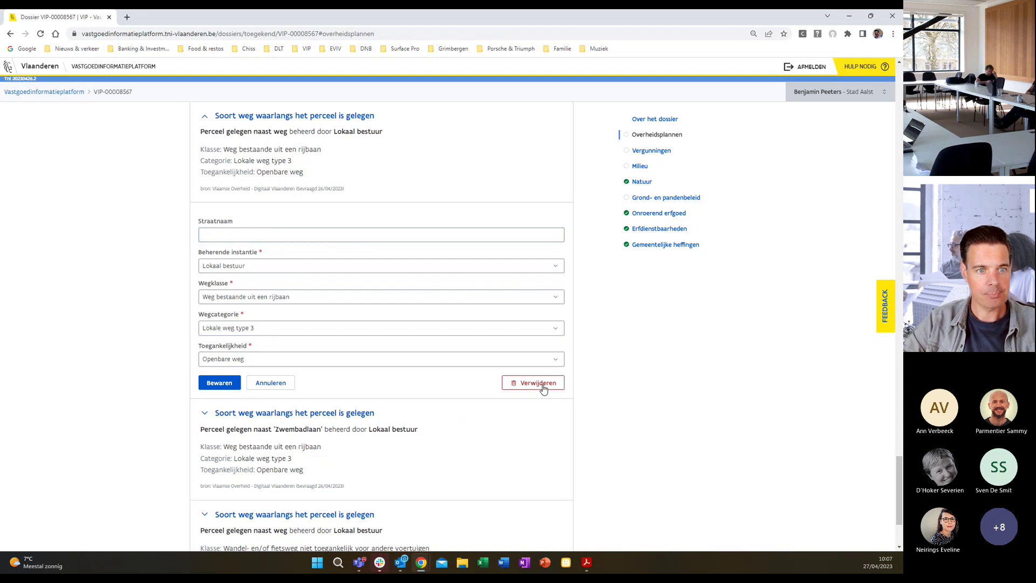
scroll(463, 319, "up", 2)
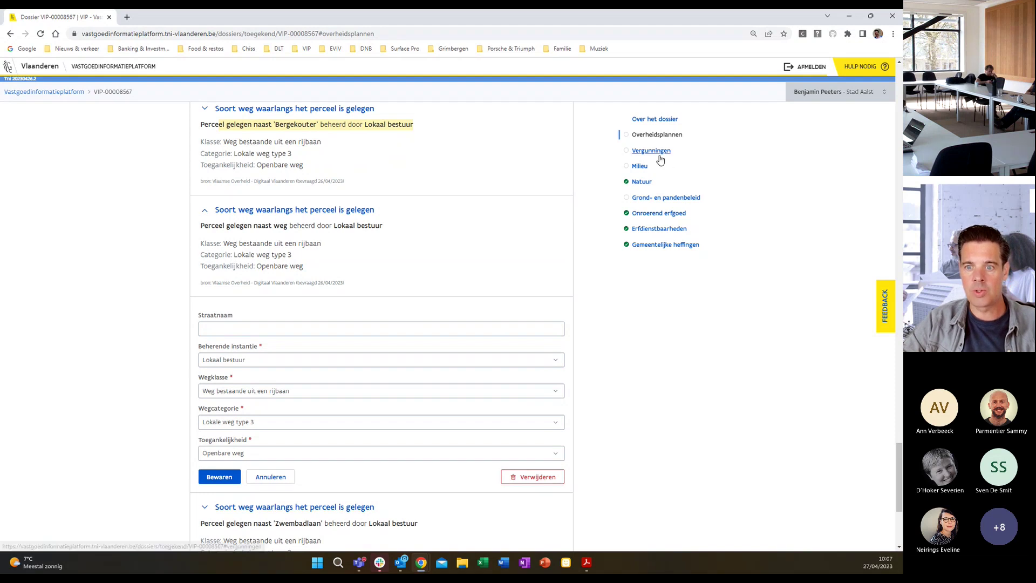
Review the Natuur section of the current dossier and of dossier VIP-00008569, down to the Natuurinrichtingsproject entry
left_click(642, 182)
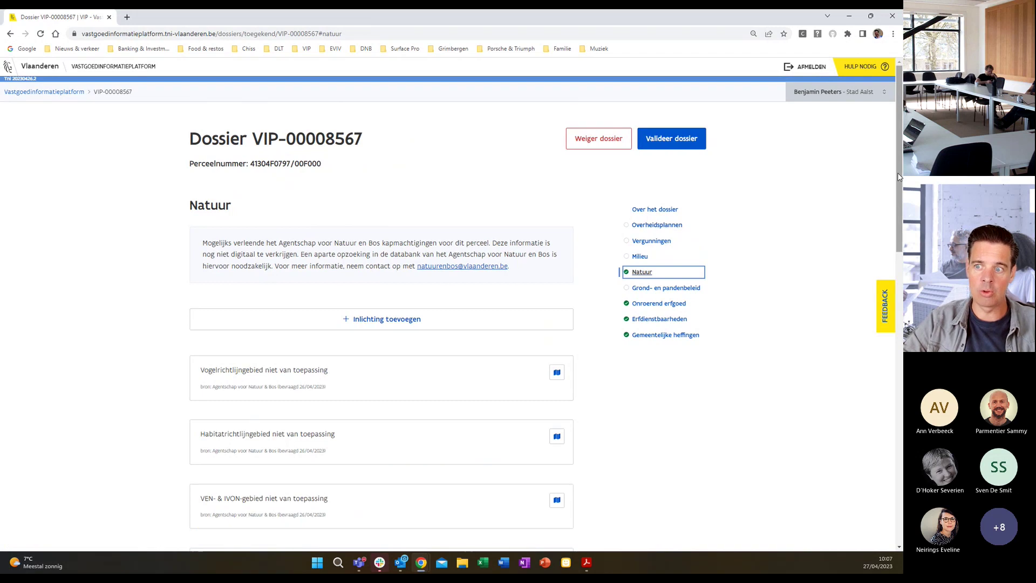
left_click_drag(900, 190, 898, 467)
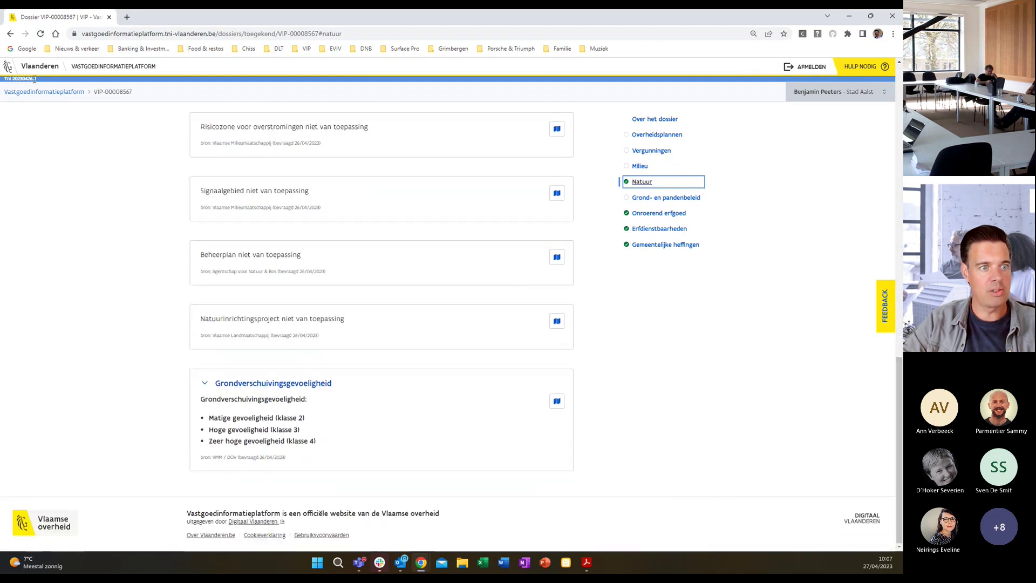
left_click(39, 96)
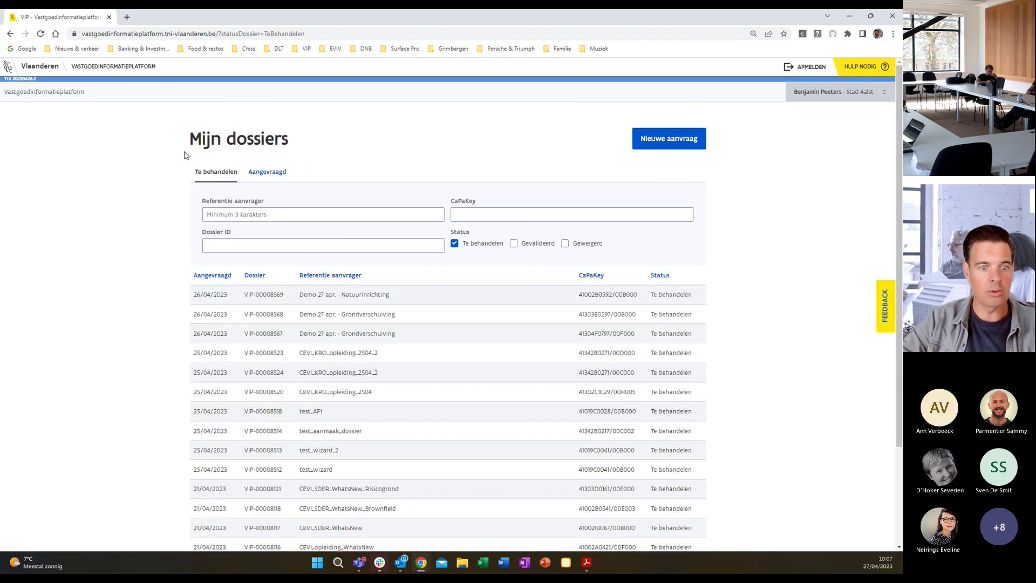
left_click(257, 294)
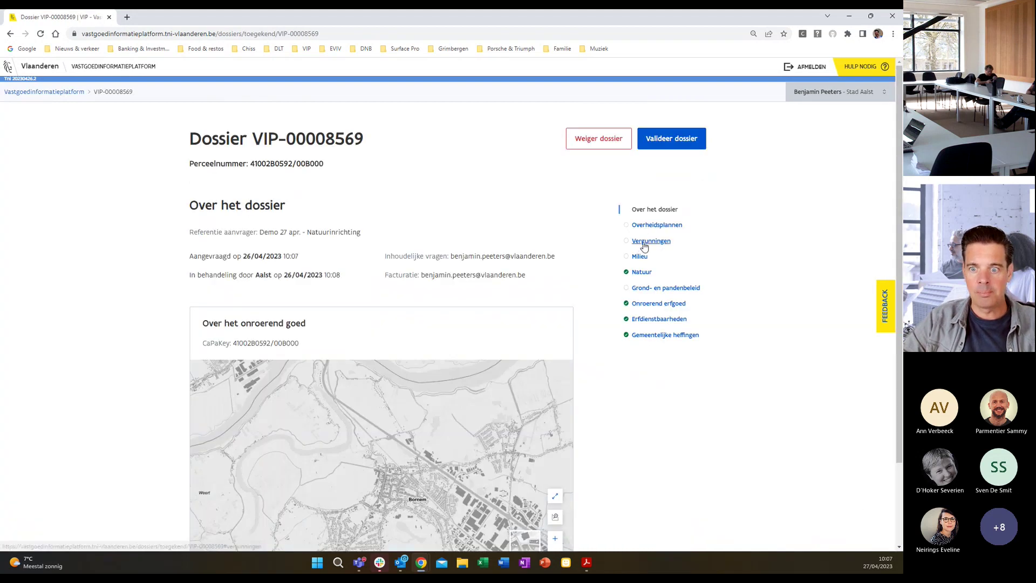
left_click(639, 273)
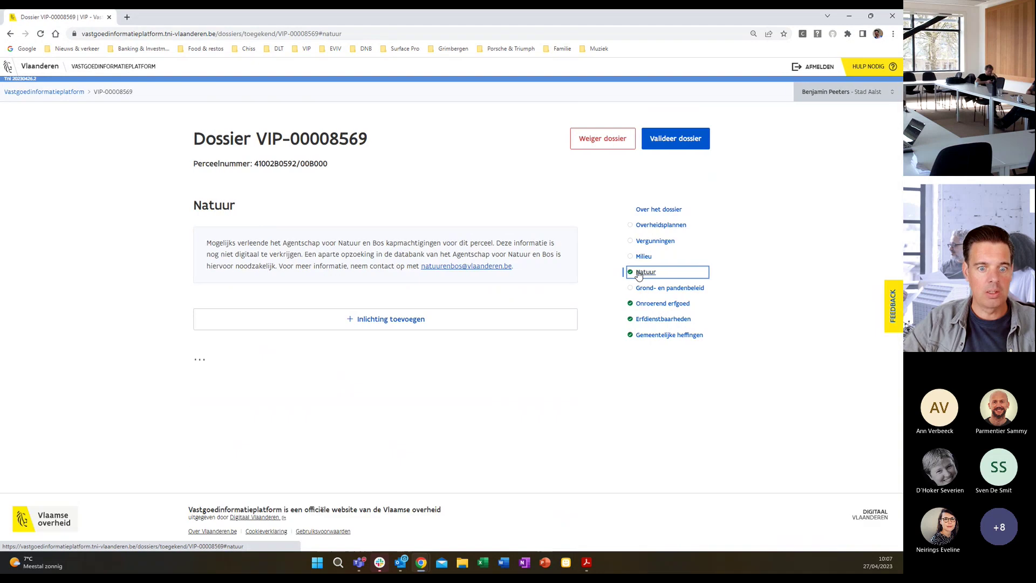
scroll(740, 319, "down", 5)
scroll(742, 321, "down", 4)
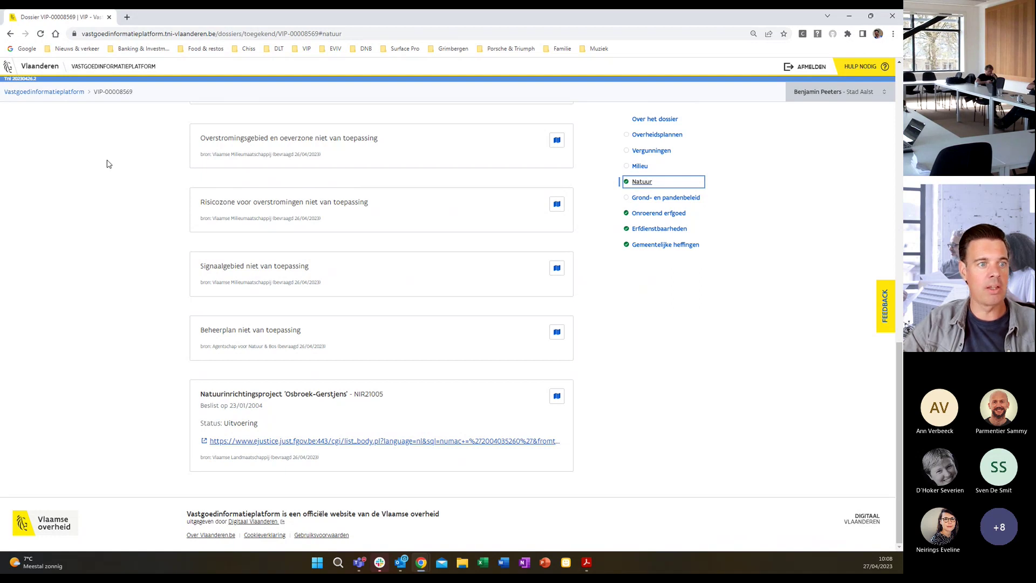
Reopen dossier VIP-00008567 and examine the sensitivity classes listed under Grondverschuivingsgevoeligheid in Natuur
left_click(56, 94)
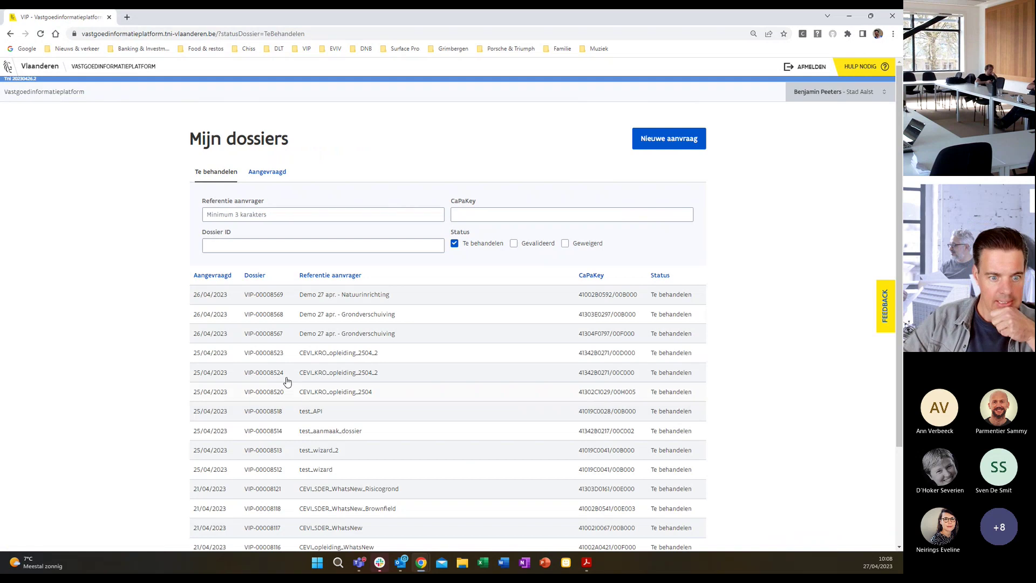
left_click(273, 333)
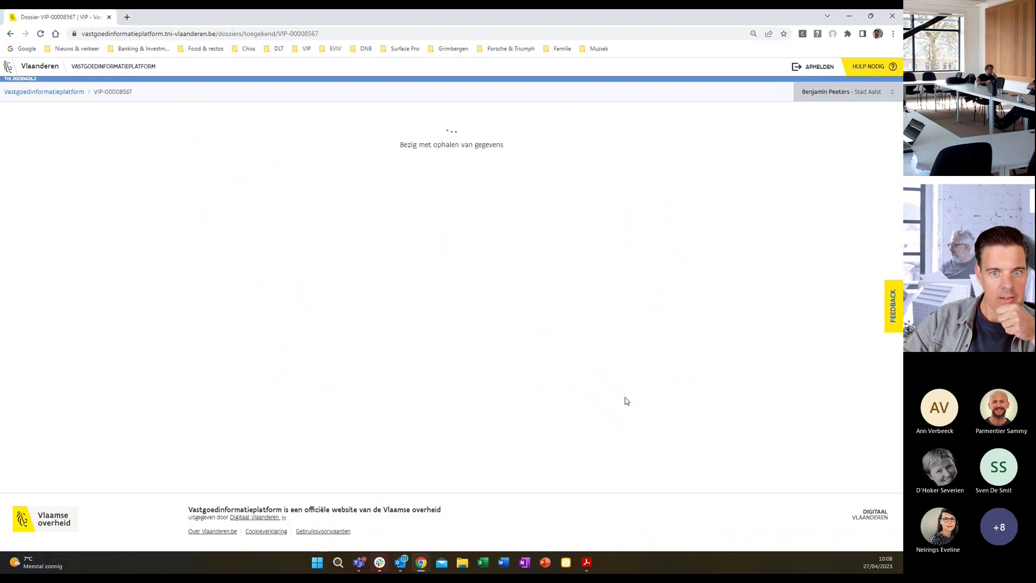
left_click(642, 272)
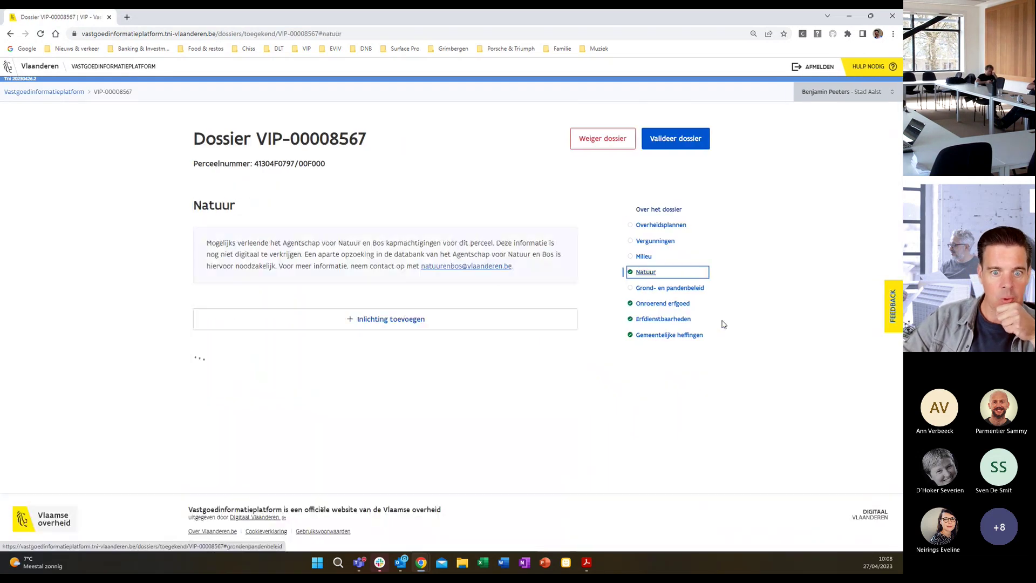
scroll(828, 381, "down", 9)
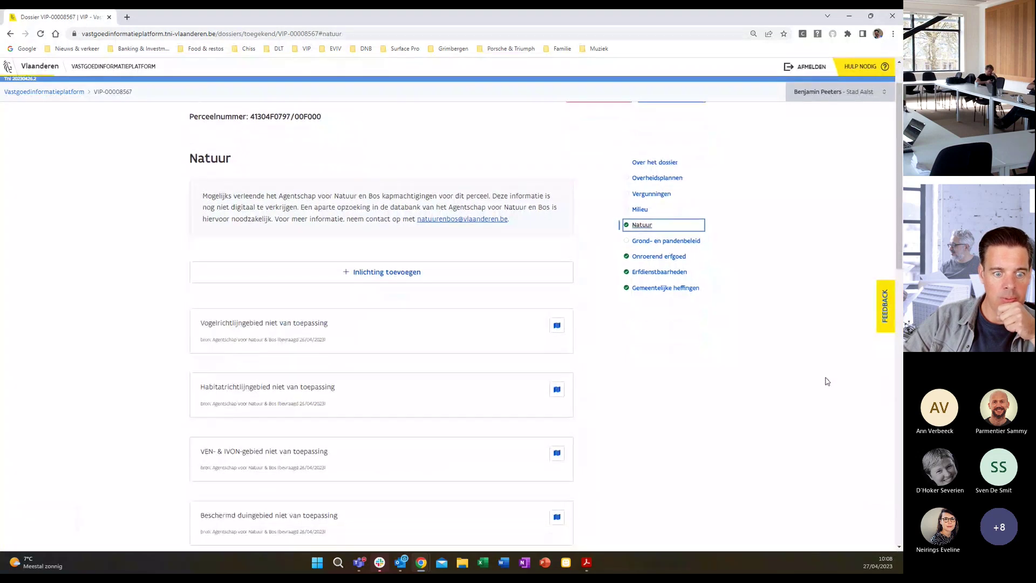
scroll(828, 381, "down", 5)
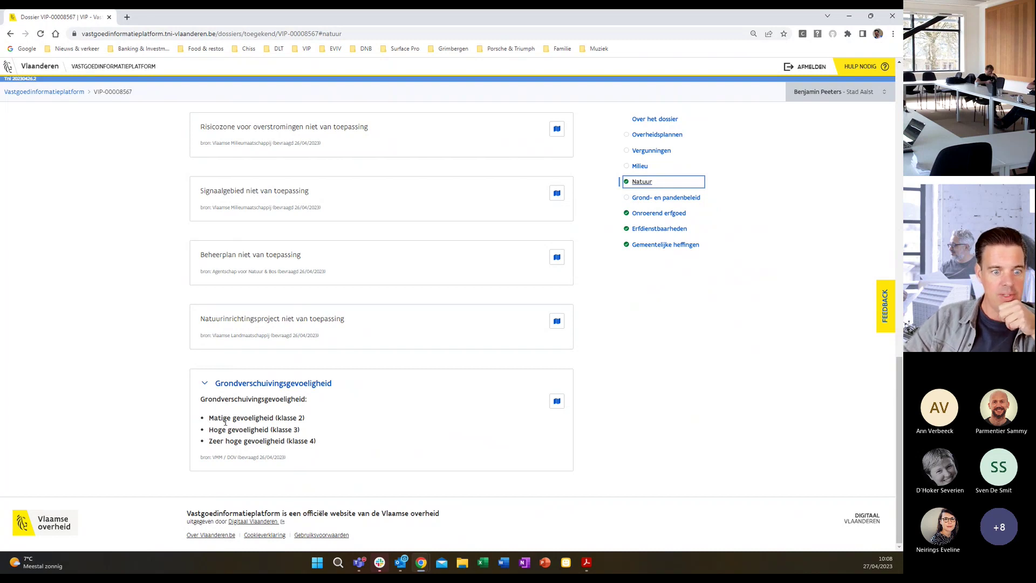
left_click_drag(213, 418, 294, 442)
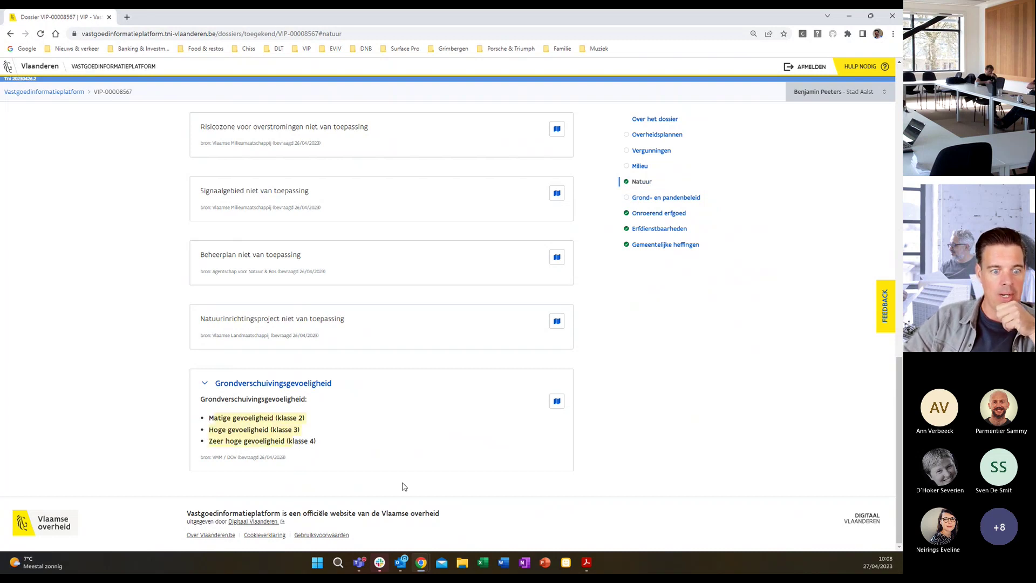
View the parcel's Grondverschuivingsgevoeligheid on the interactive Geopunt map with its surroundings, and close the map
left_click(557, 402)
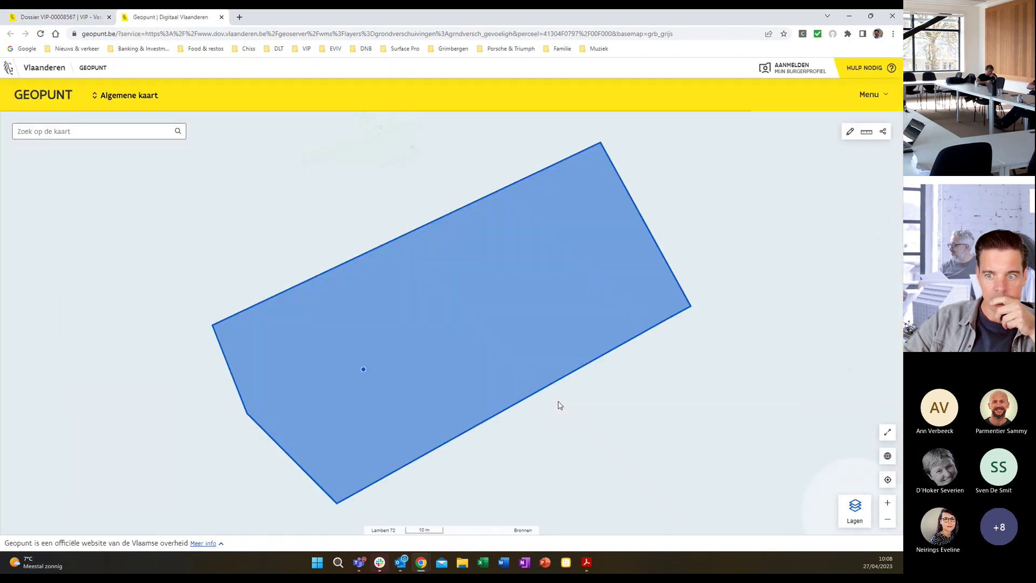
scroll(711, 301, "down", 1)
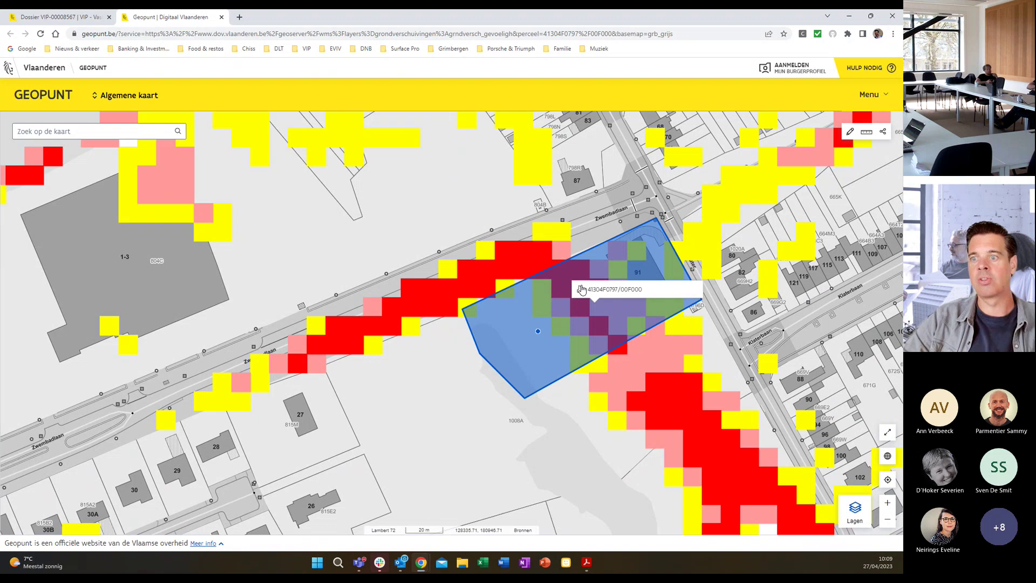
left_click(78, 134)
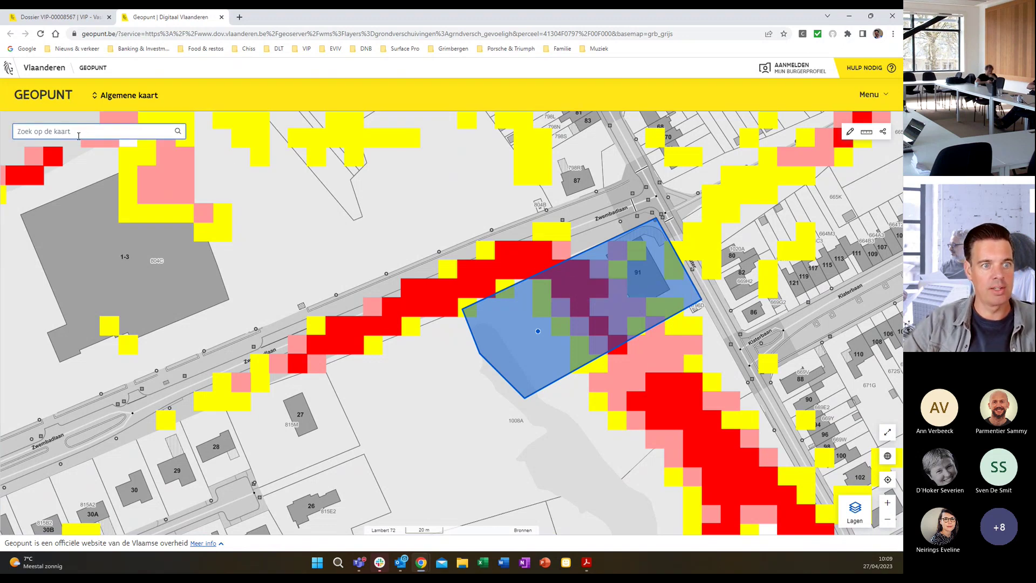
left_click(222, 18)
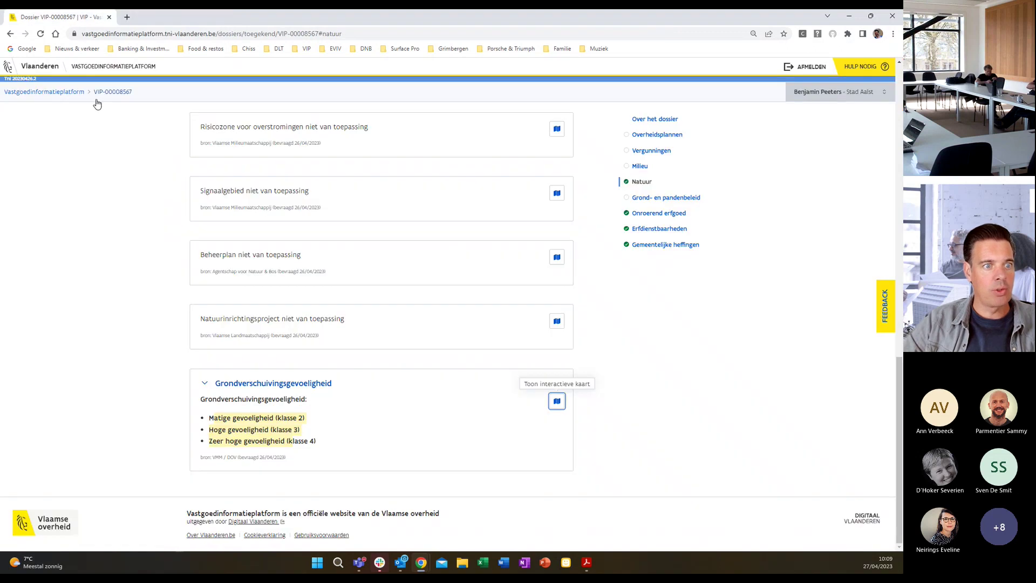
Open dossier VIP-00008568 and review its Natuur section down to the Grondverschuivingsgevoeligheid entry
left_click(52, 96)
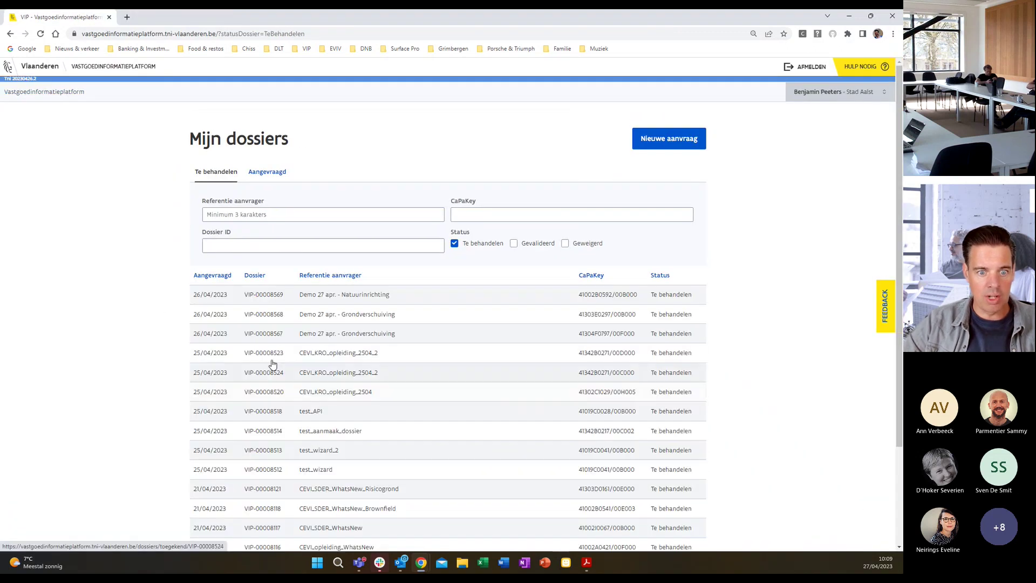
left_click(268, 316)
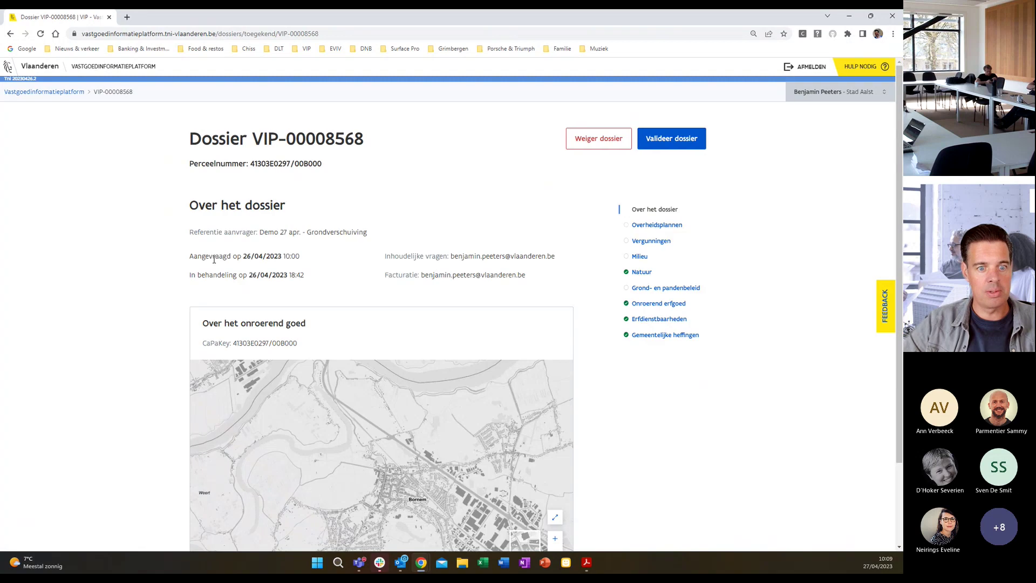
left_click(642, 272)
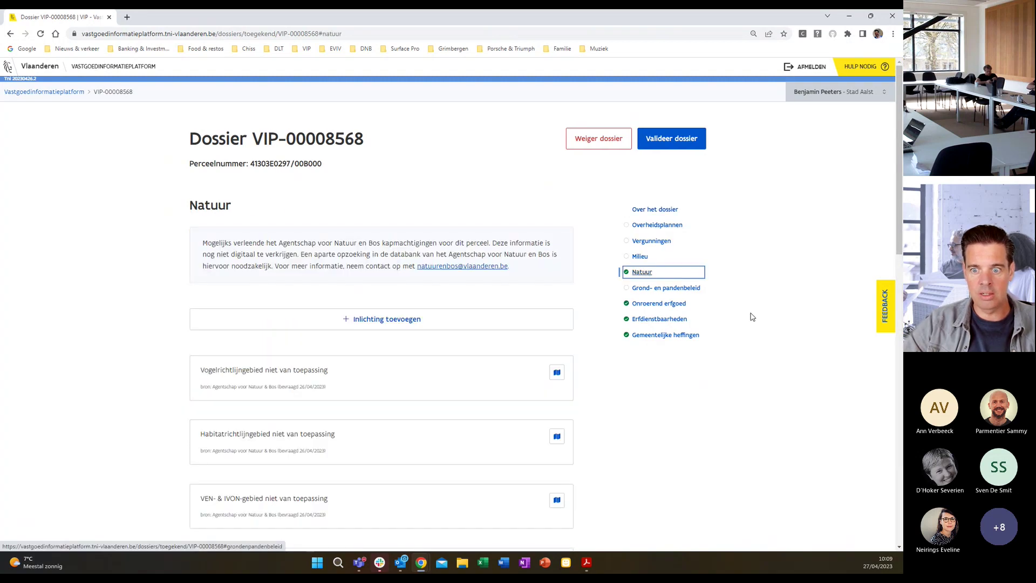
scroll(828, 338, "down", 10)
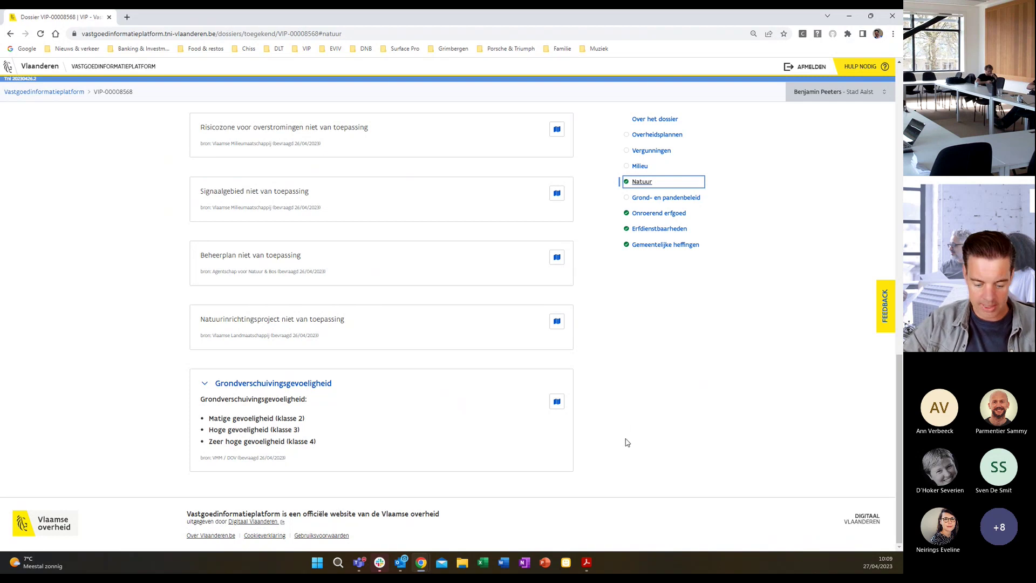
scroll(224, 400, "up", 15)
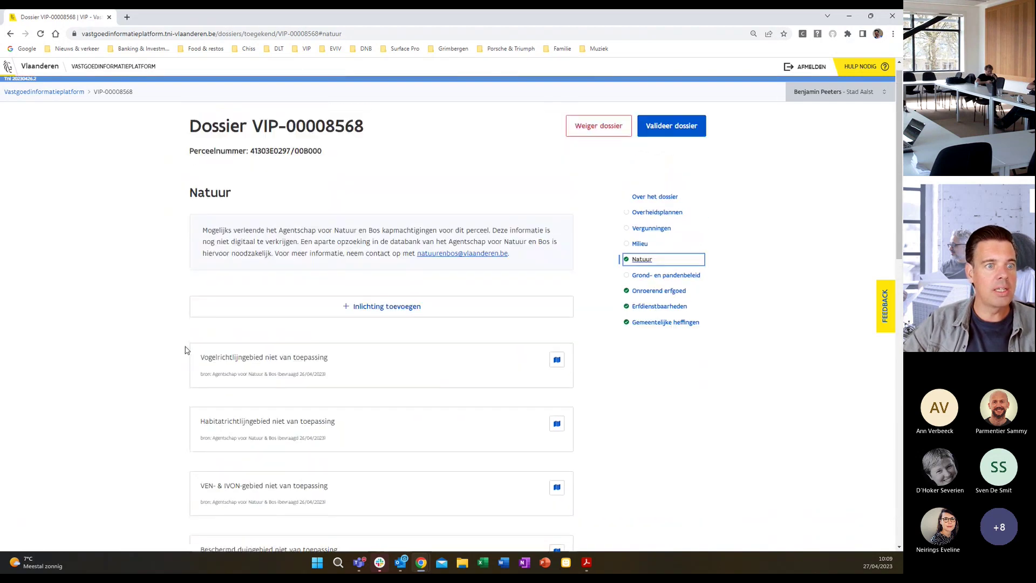
Return to dossier VIP-00008567 and locate the Complex project entry under Overheidsplannen
left_click(62, 91)
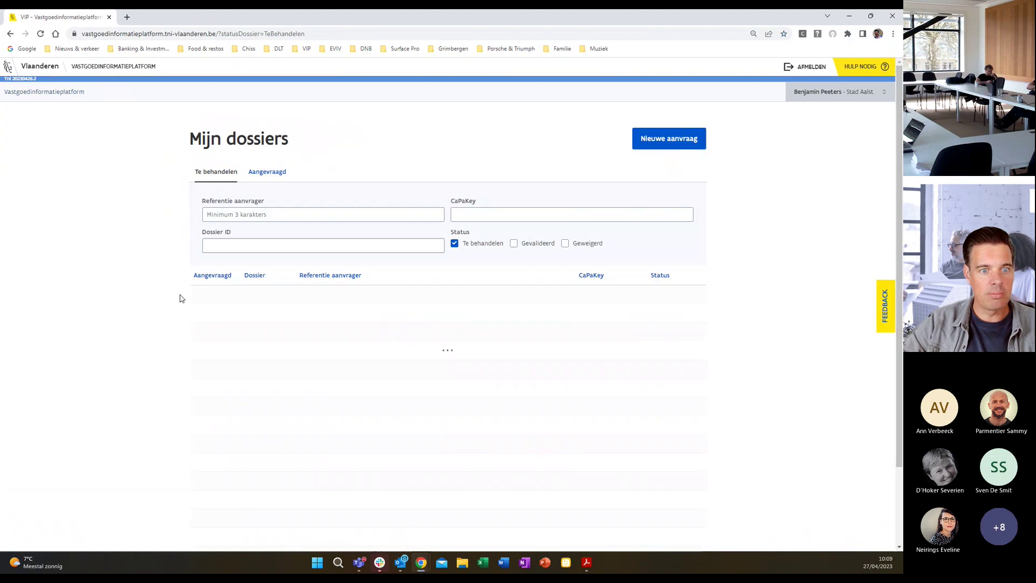
left_click(258, 337)
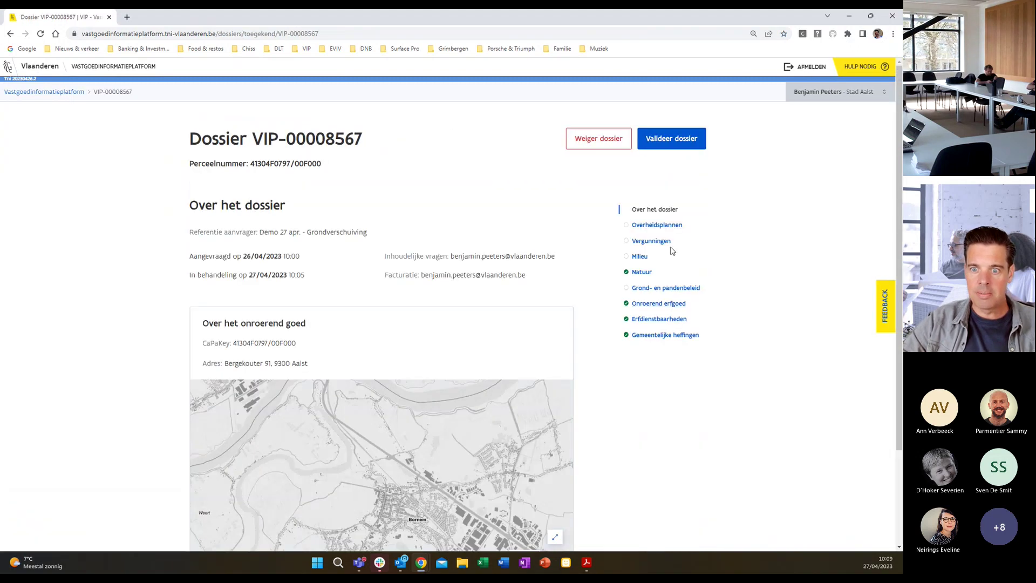
left_click(658, 230)
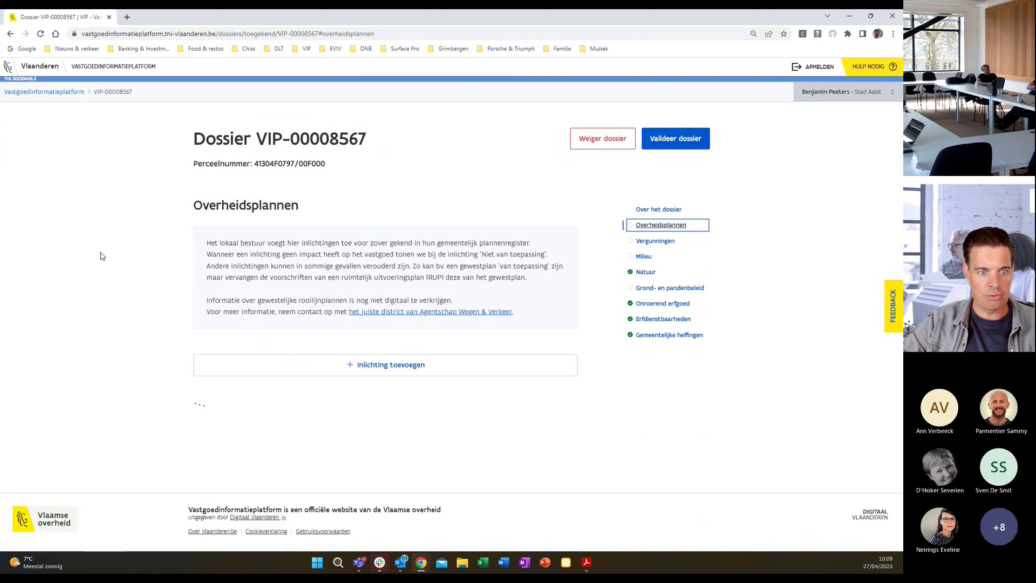
scroll(103, 256, "down", 15)
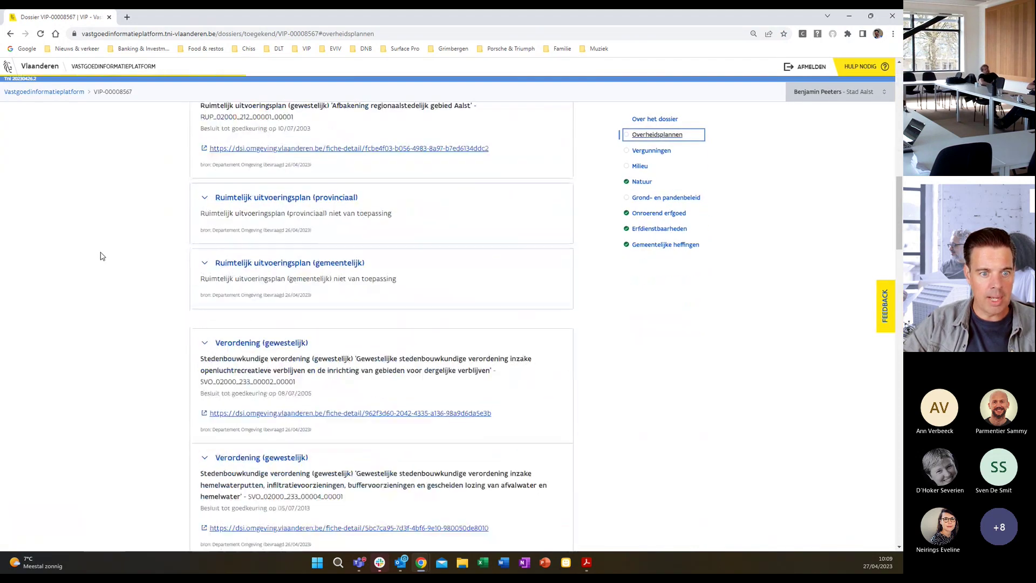
scroll(102, 256, "down", 15)
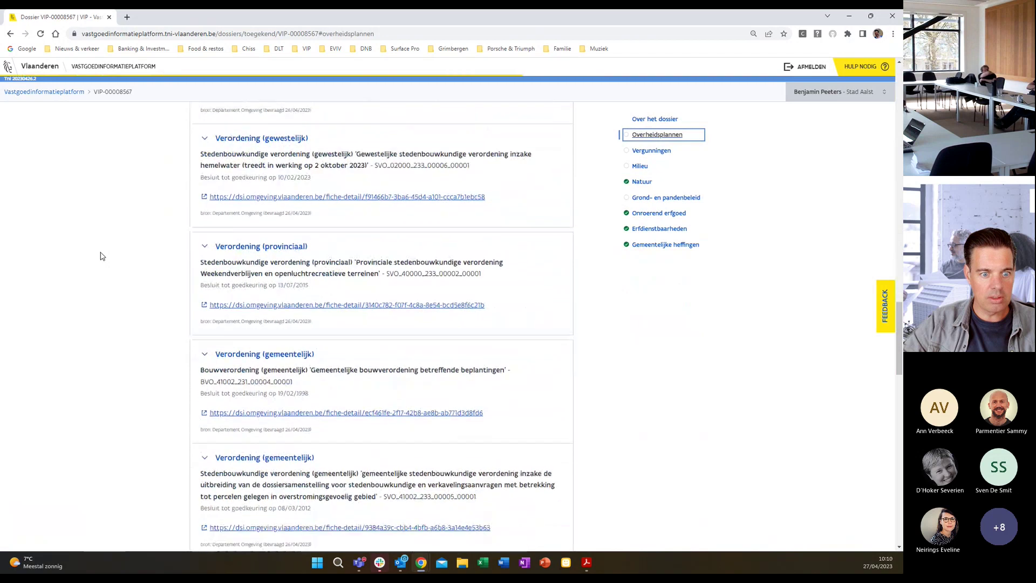
scroll(102, 256, "down", 10)
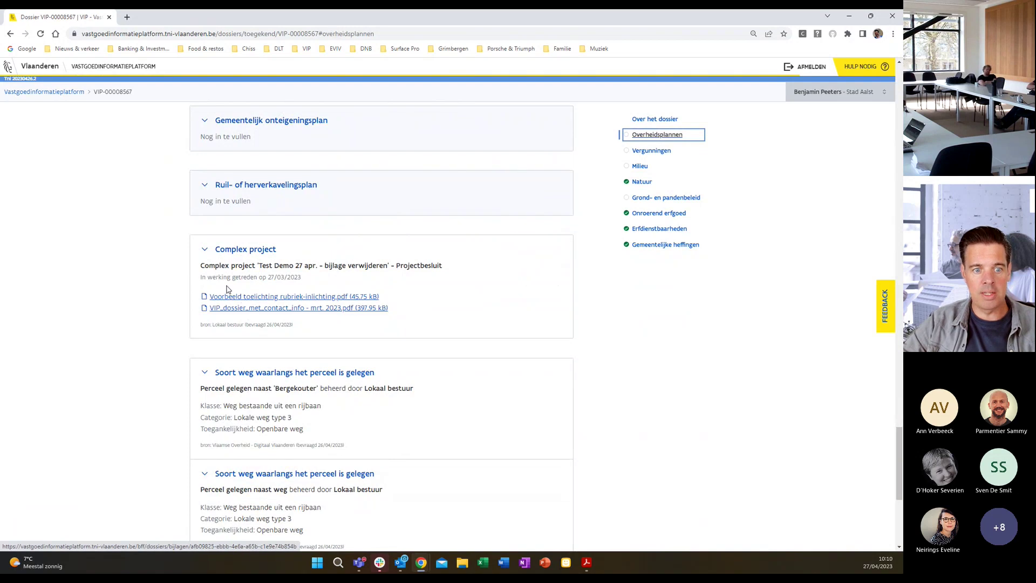
Remove the attachment "VIP_dossier_met_contact_info - mrt. 2023.pdf" from the Complex project entry, save it, and check the entry
left_click(204, 249)
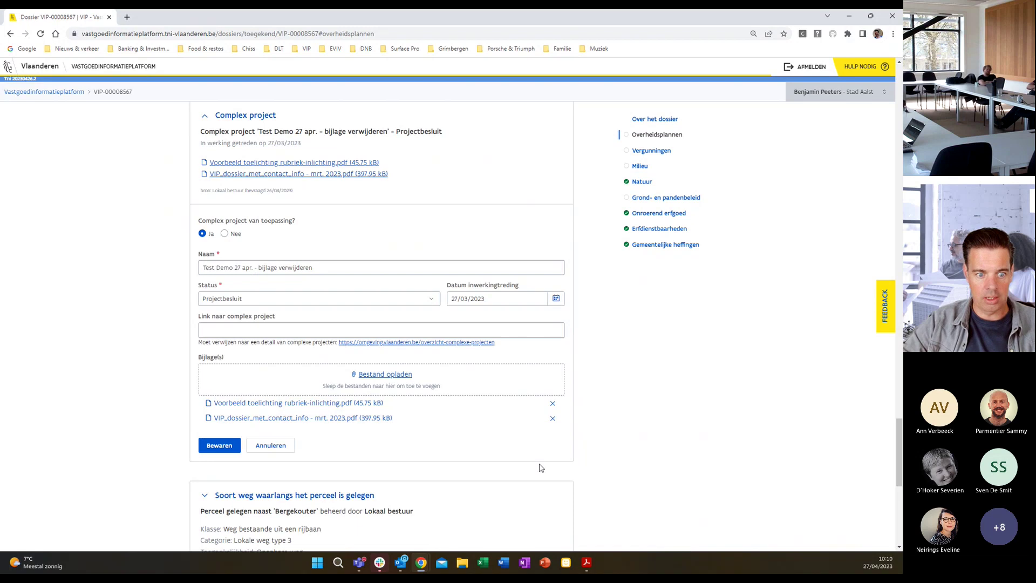
left_click(552, 419)
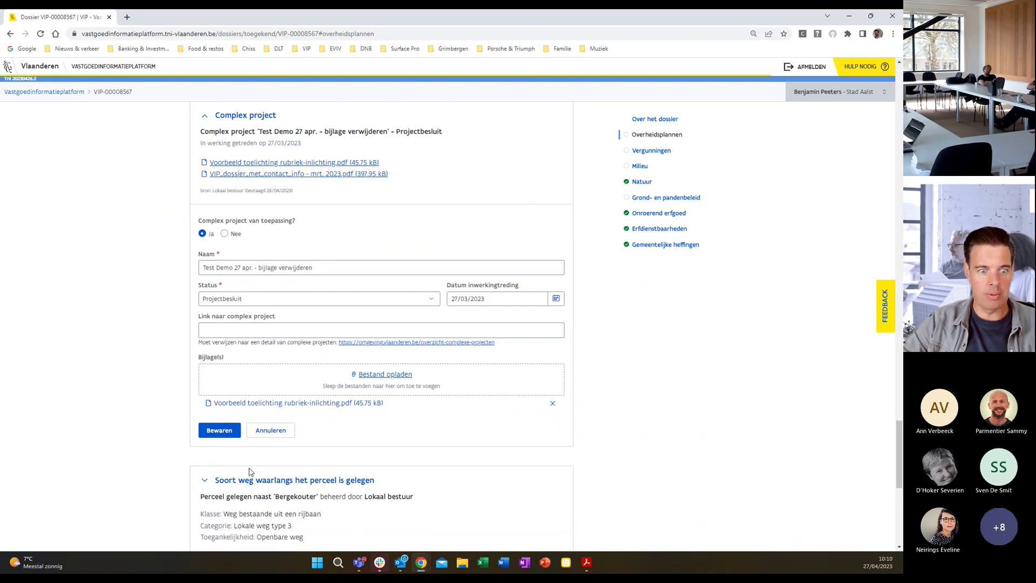
left_click(228, 432)
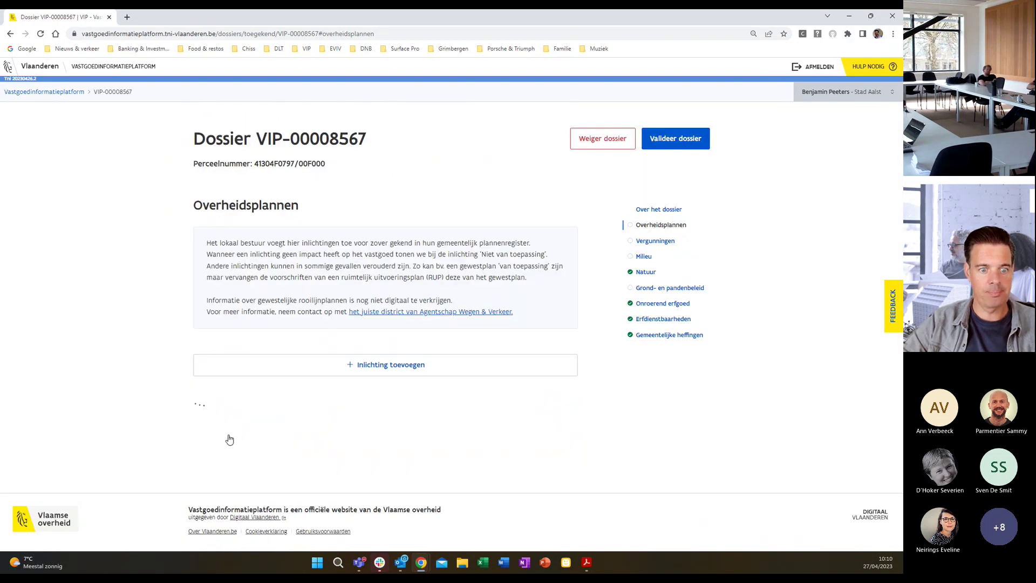
scroll(162, 377, "down", 1)
scroll(162, 376, "up", 3)
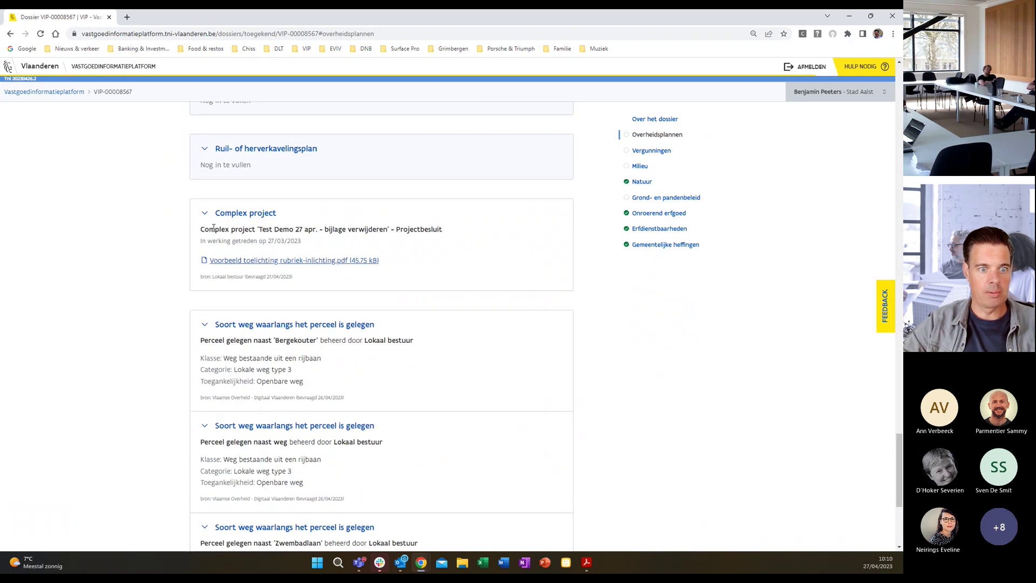